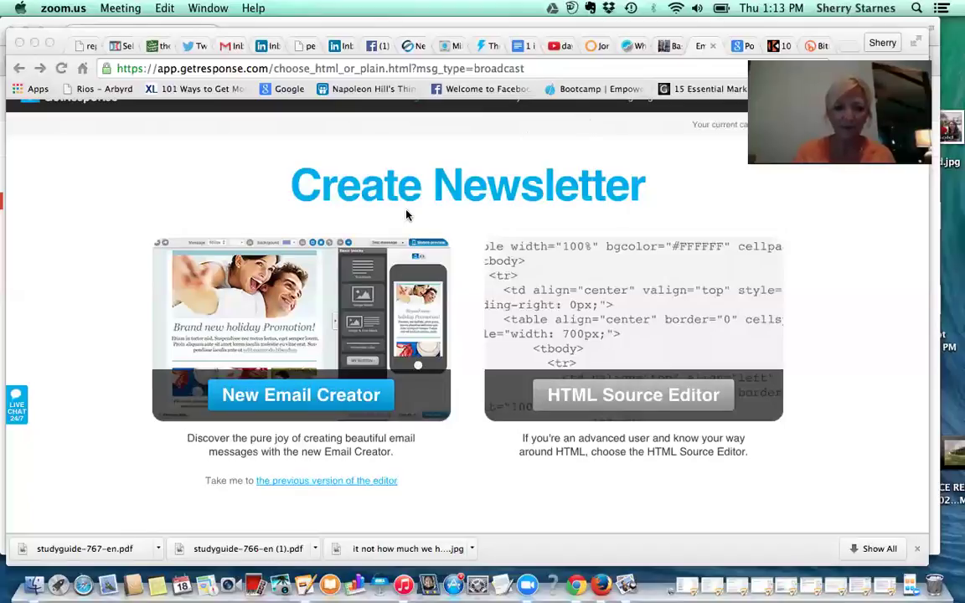
# Open the previous version of the newsletter editor and start with a blank template.
pyautogui.click(308, 483)
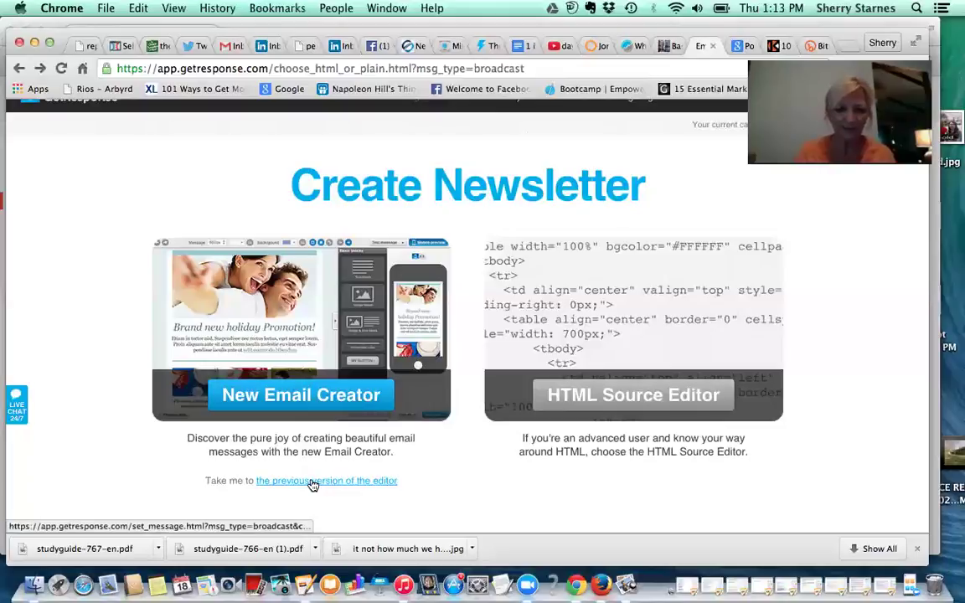
pyautogui.click(311, 483)
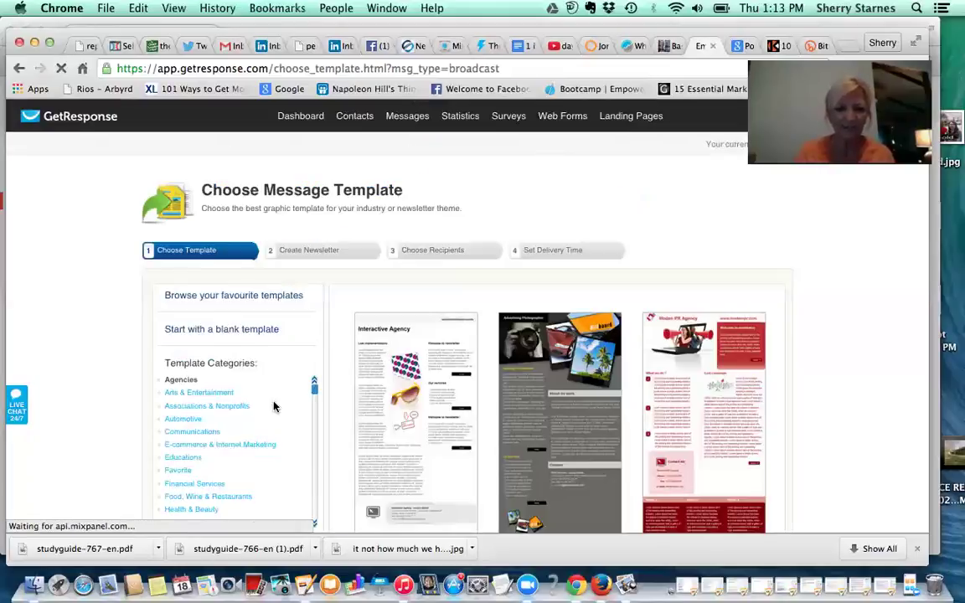
pyautogui.click(227, 332)
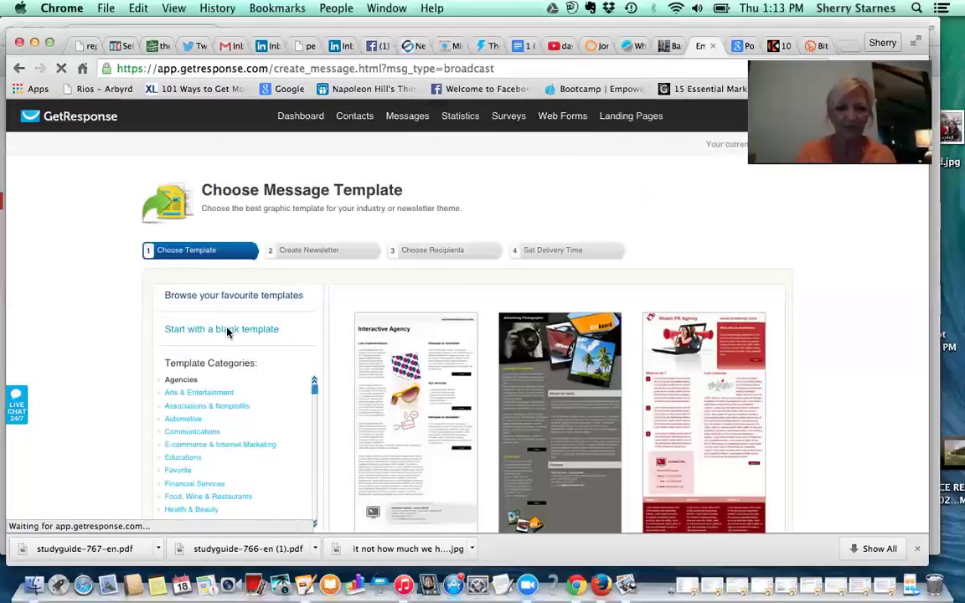
# Enter TEST as the newsletter's subject.
pyautogui.click(237, 334)
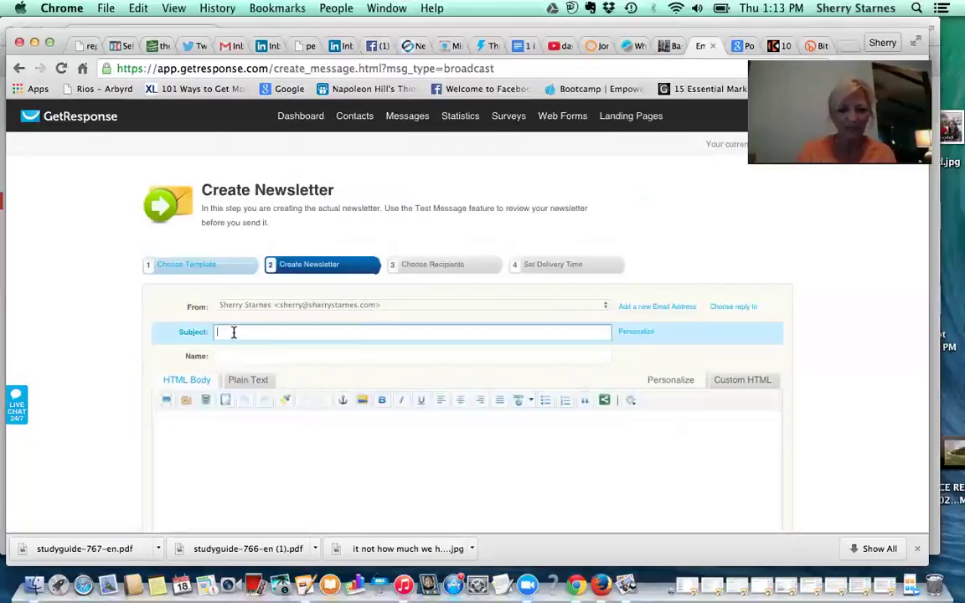
pyautogui.write('TE')
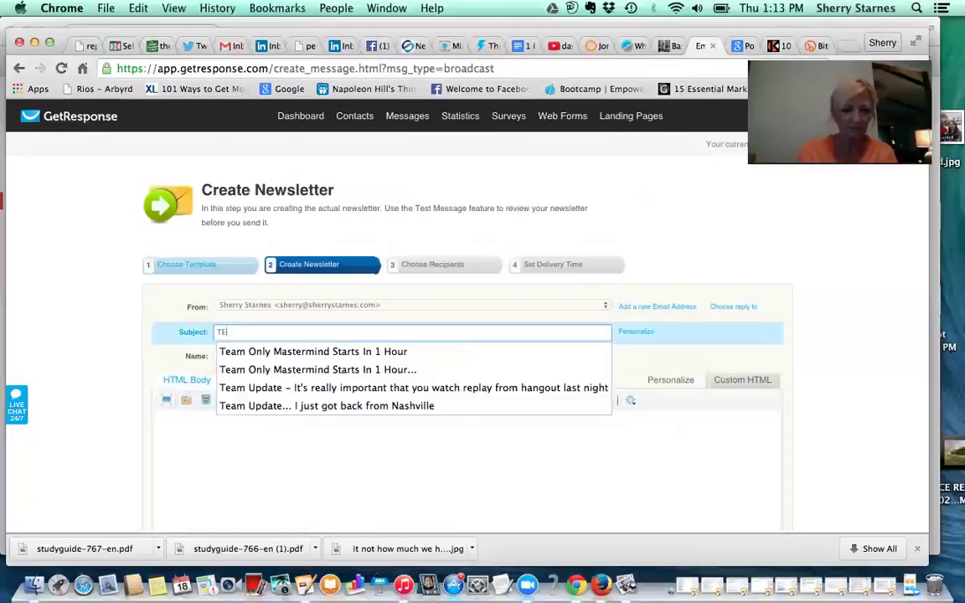
pyautogui.write('ST')
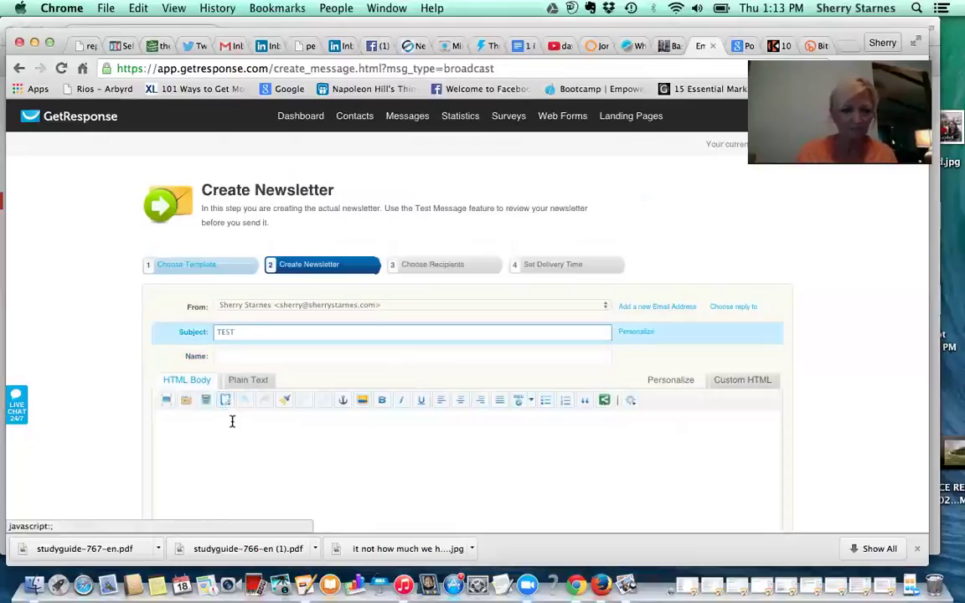
# Write "Click Here" in the newsletter's HTML body, below an empty line.
pyautogui.click(246, 381)
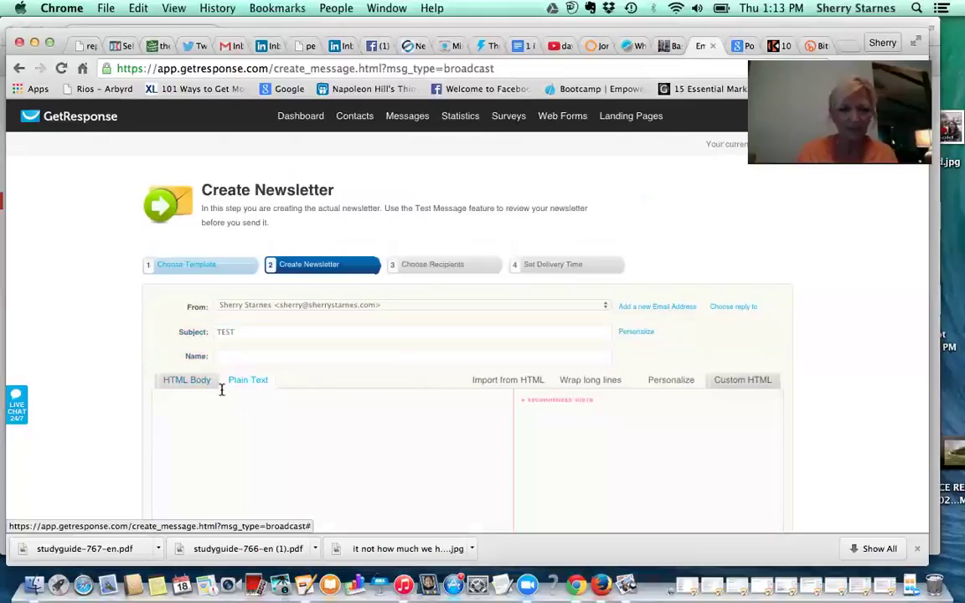
pyautogui.click(186, 381)
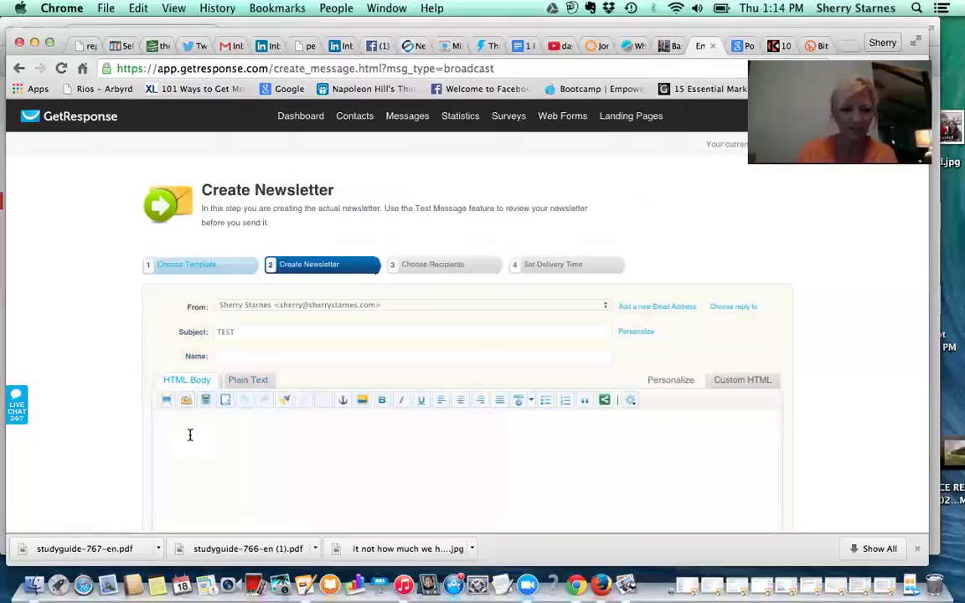
pyautogui.press('Return')
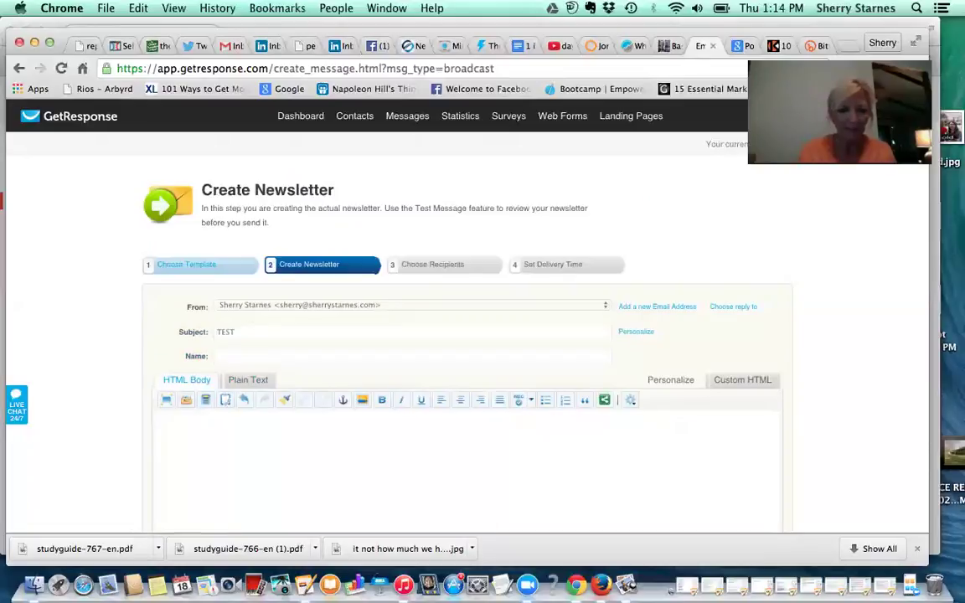
pyautogui.write('T')
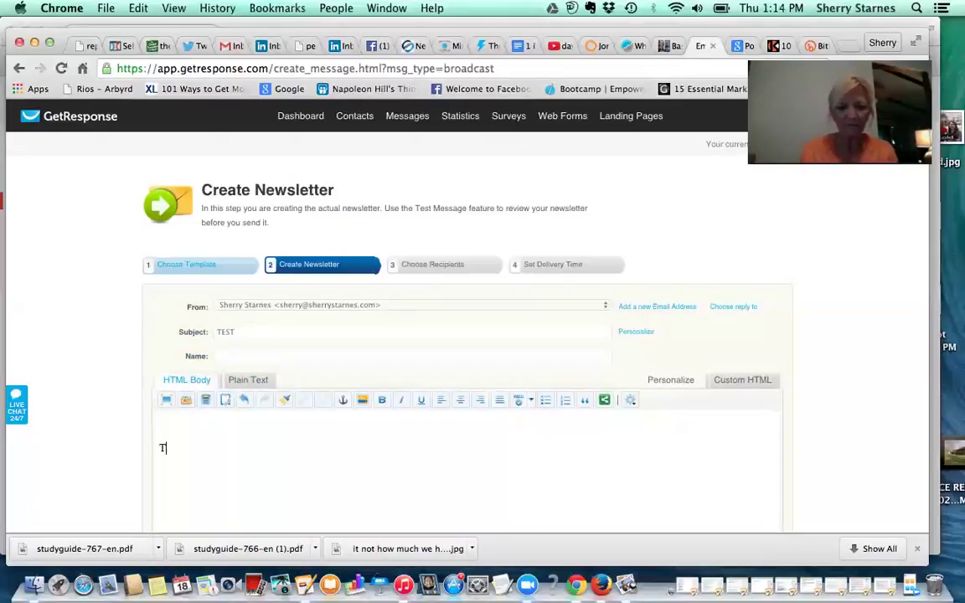
pyautogui.press('BackSpace')
pyautogui.press('BackSpace')
pyautogui.press('BackSpace')
pyautogui.press('BackSpace')
pyautogui.press('BackSpace')
pyautogui.press('BackSpace')
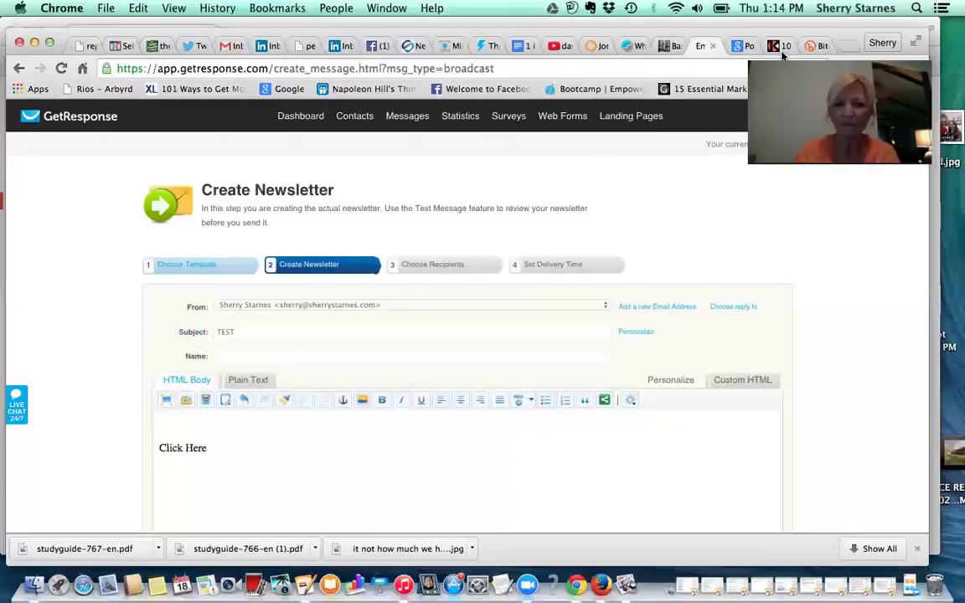
# Copy the web address of the blog post "10 Tips To Help You Improve Your Communication Skills".
pyautogui.moveTo(782, 55); pyautogui.dragTo(779, 93)
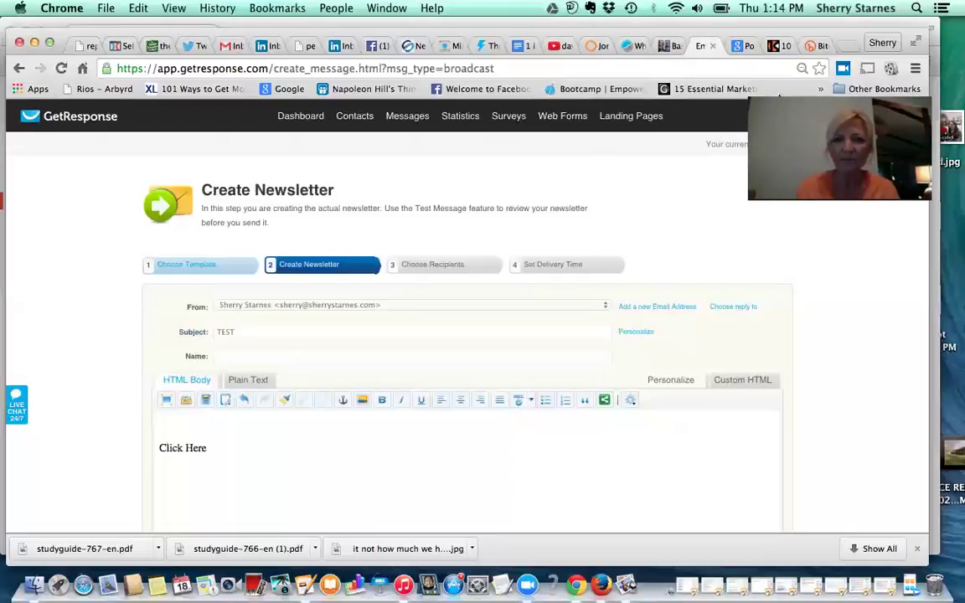
pyautogui.click(775, 45)
pyautogui.click(599, 68)
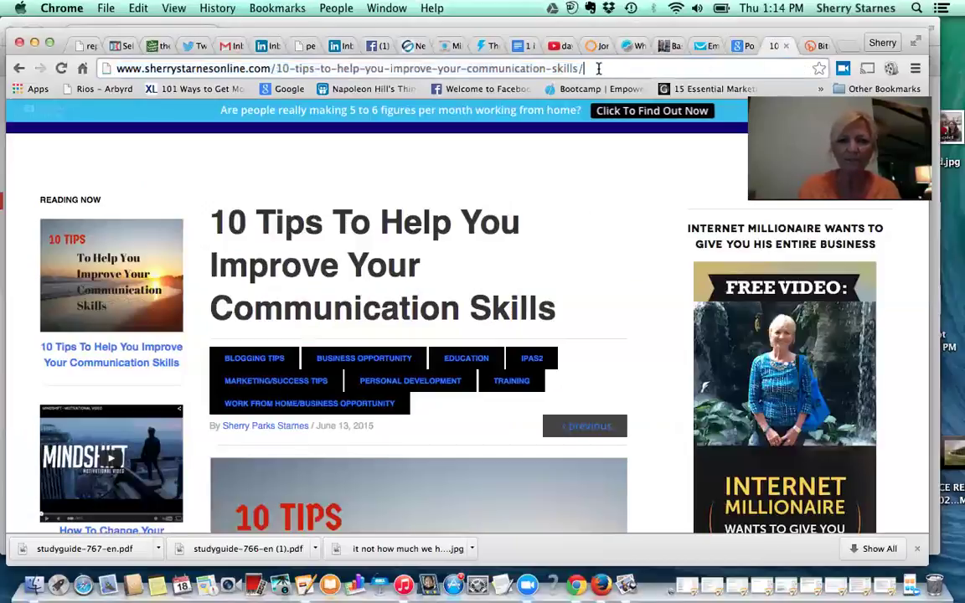
pyautogui.press('super+a')
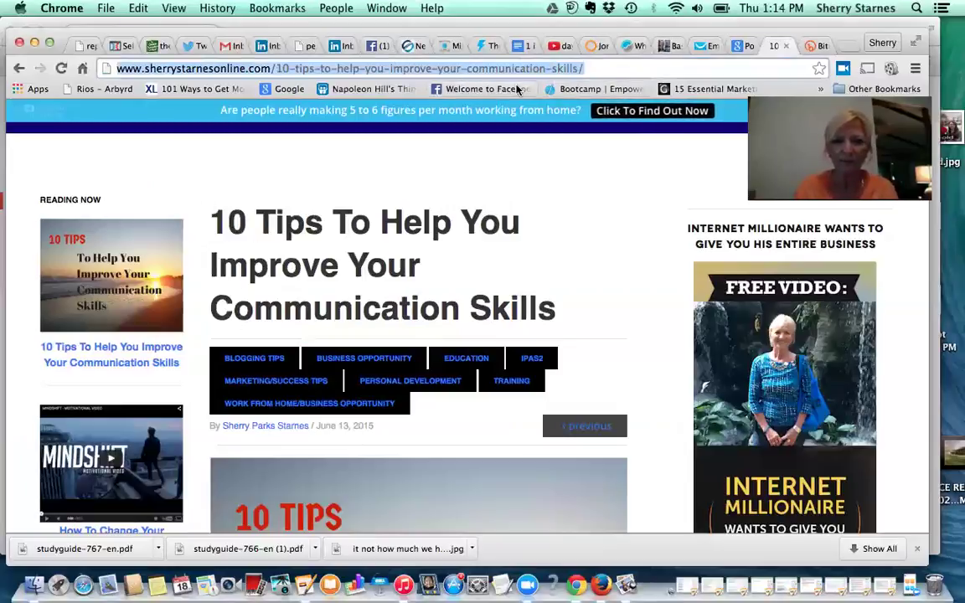
# Link the "Click Here" text in the newsletter to the copied blog post address, with the target "Open in new window (_blank)".
pyautogui.click(700, 47)
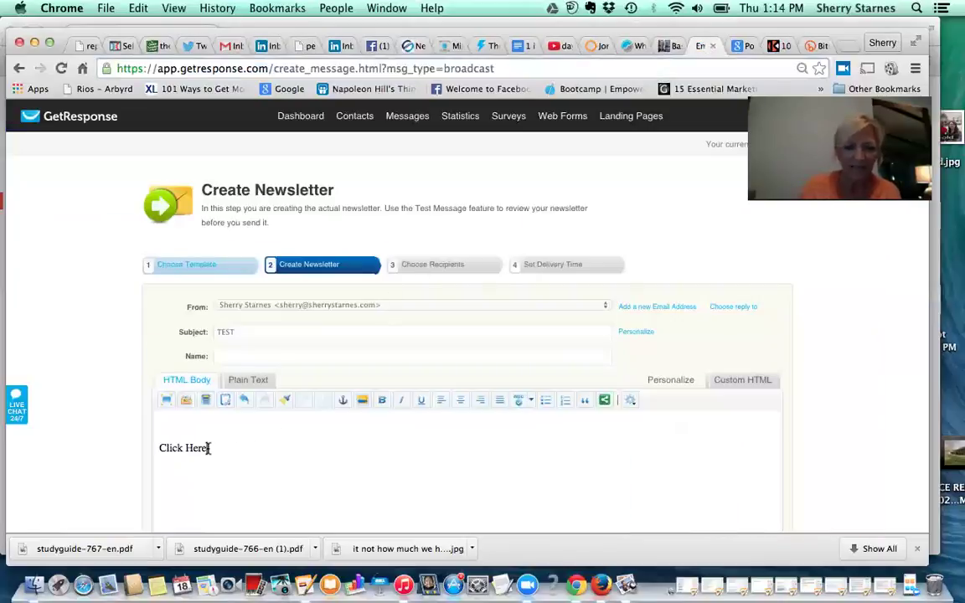
pyautogui.moveTo(208, 449); pyautogui.dragTo(156, 447)
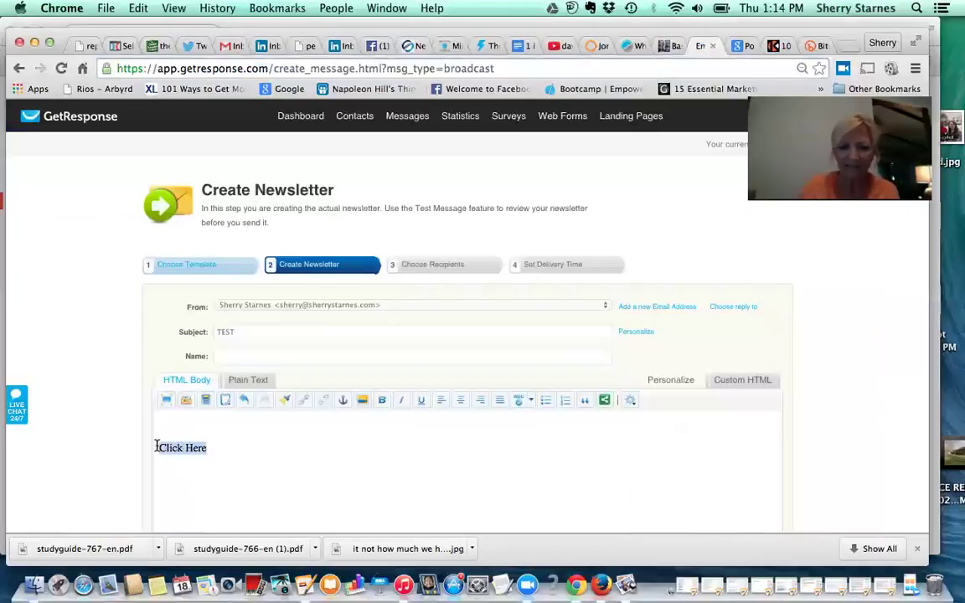
pyautogui.click(302, 400)
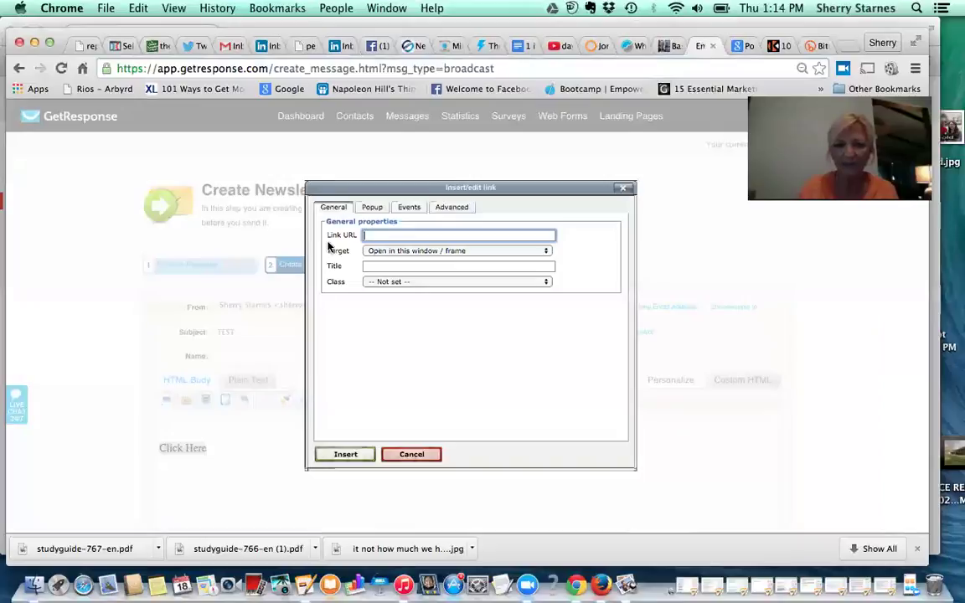
pyautogui.press('super+v')
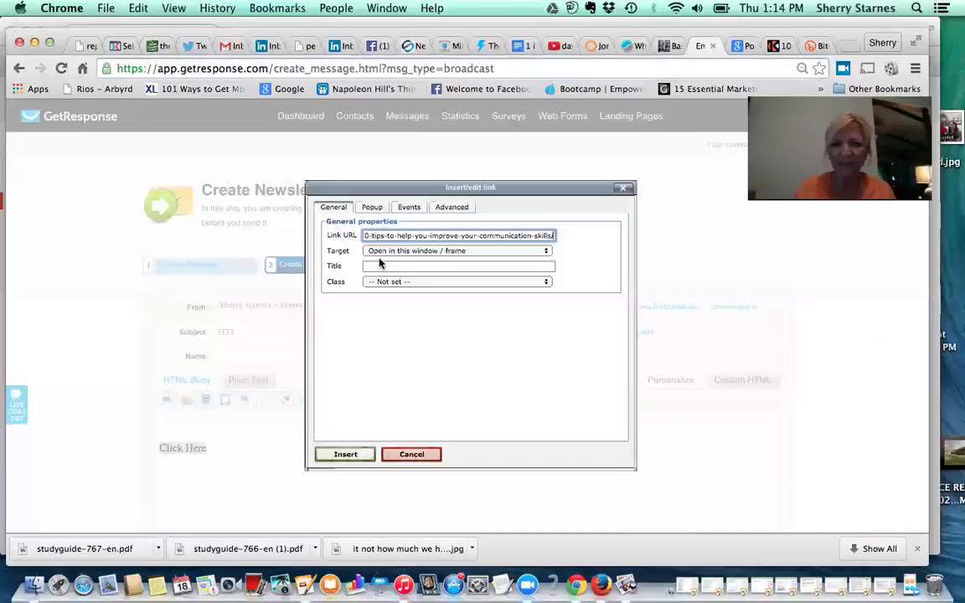
pyautogui.click(545, 252)
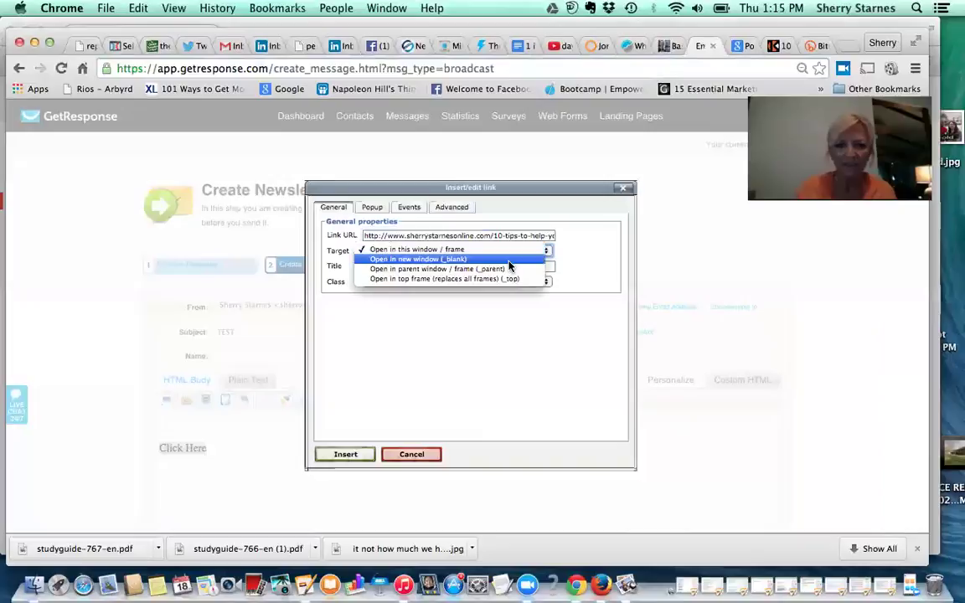
pyautogui.click(507, 261)
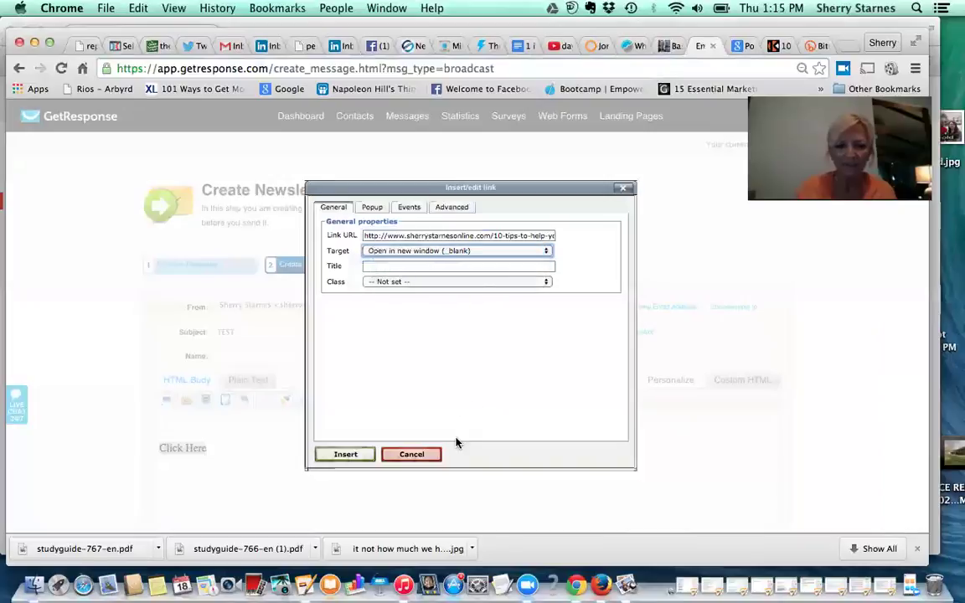
pyautogui.click(343, 454)
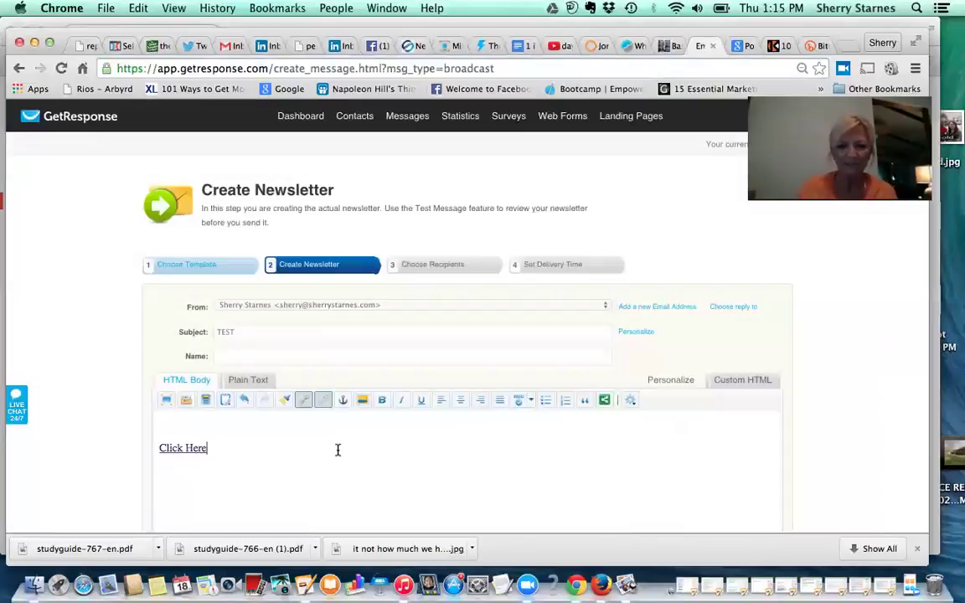
# Start a new line below the "Click Here" link in the newsletter body.
pyautogui.scroll(-5, 838, 419)
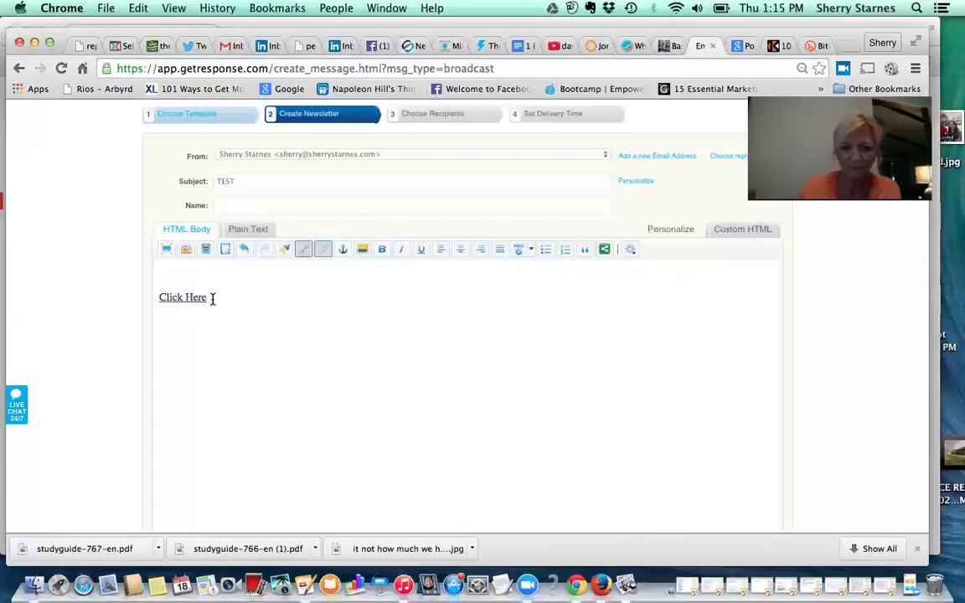
pyautogui.press('Right')
pyautogui.press('Return')
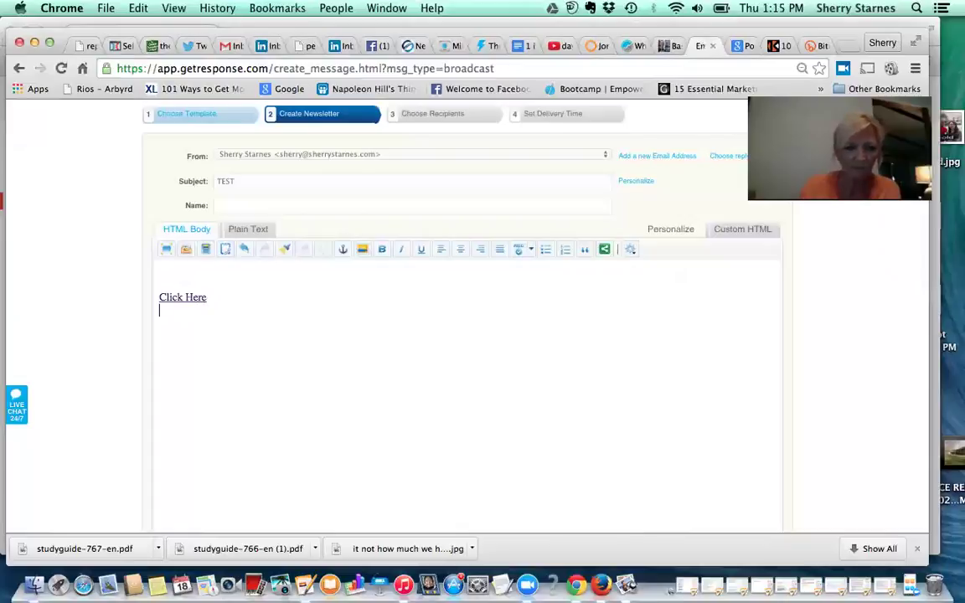
pyautogui.click(362, 250)
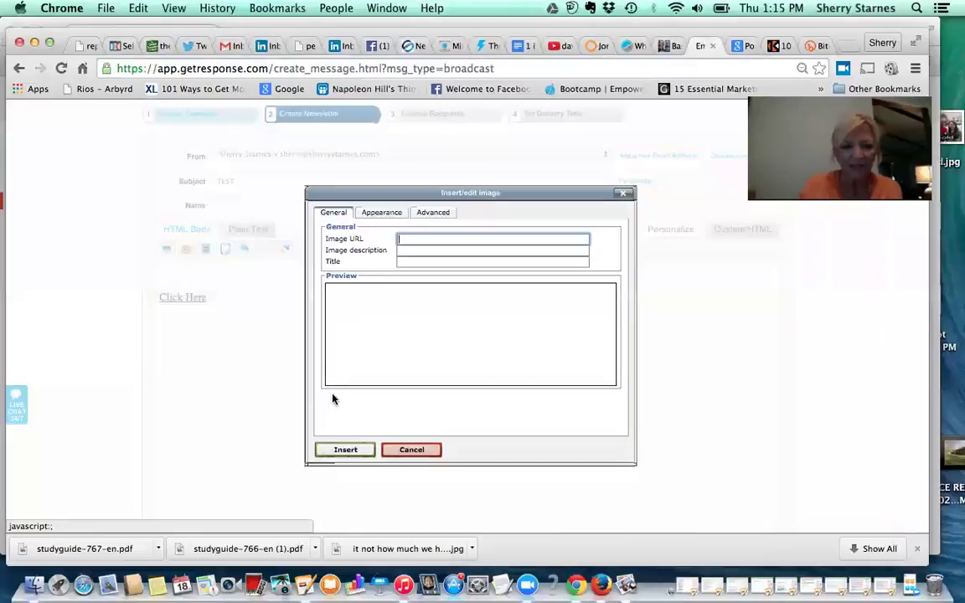
pyautogui.click(410, 451)
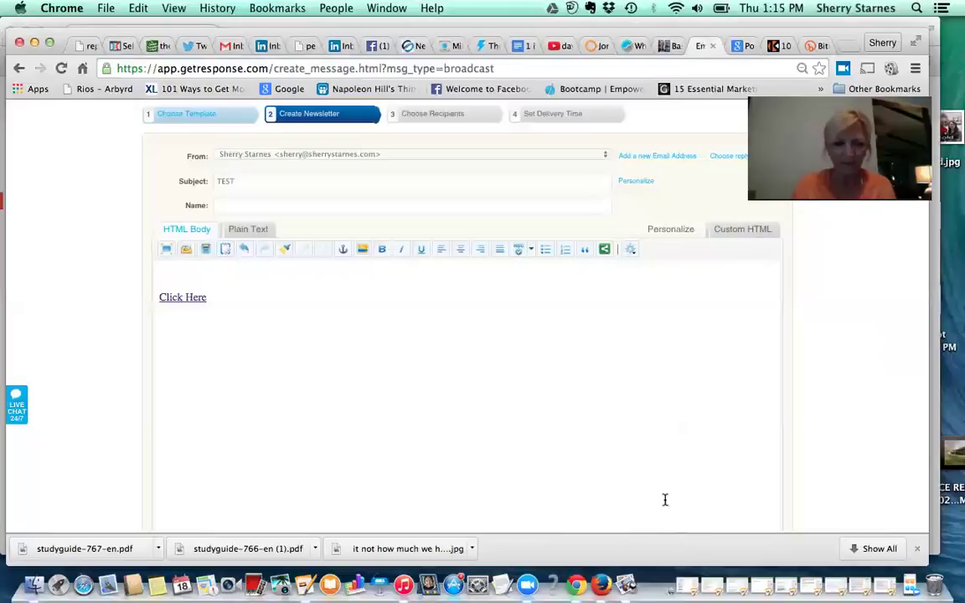
# Switch to Pages and open the recent document "My Links".
pyautogui.click(683, 589)
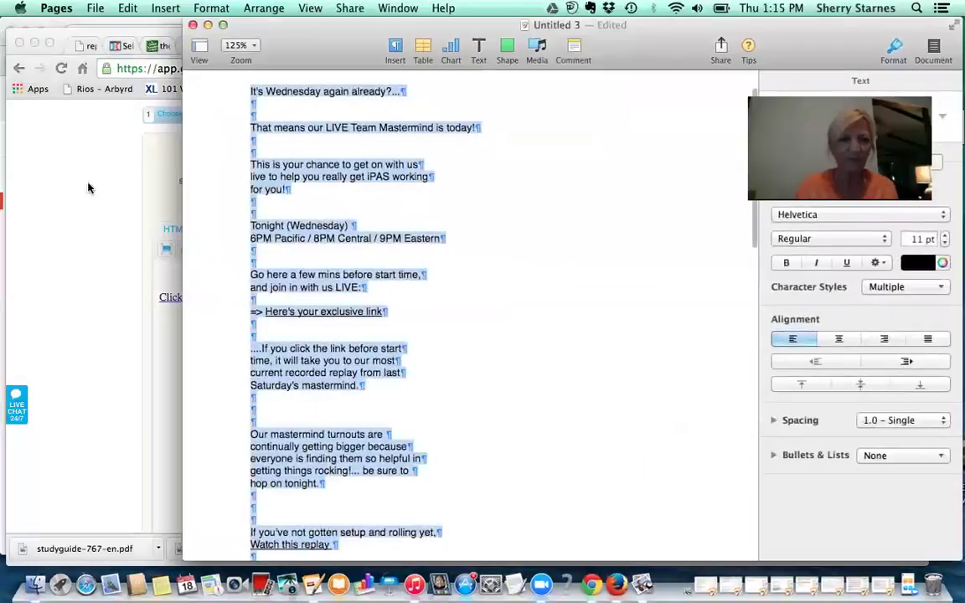
pyautogui.click(126, 9)
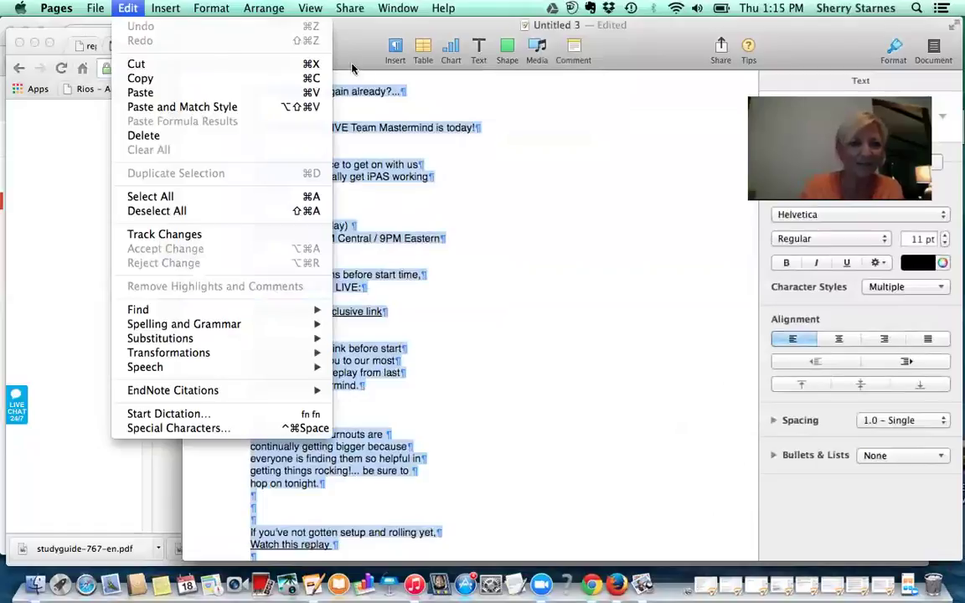
pyautogui.click(554, 147)
pyautogui.click(126, 8)
pyautogui.moveTo(117, 55)
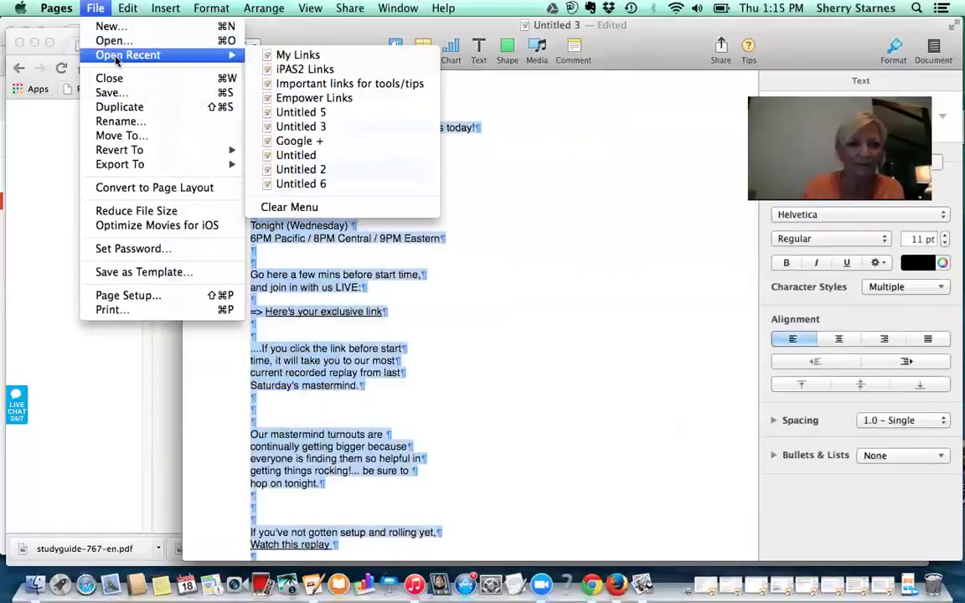
pyautogui.click(327, 55)
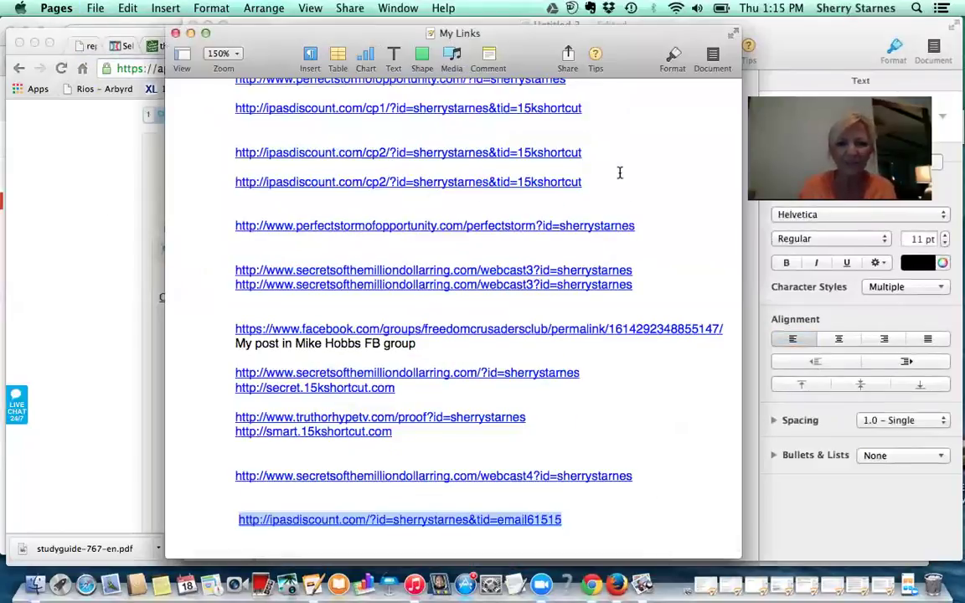
pyautogui.click(620, 174)
pyautogui.scroll(20, 620, 173)
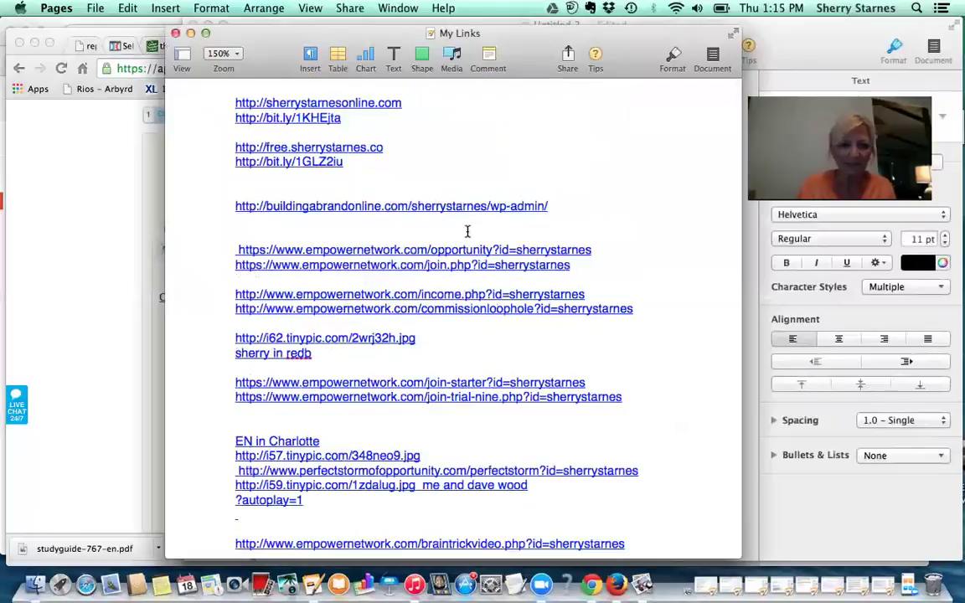
pyautogui.moveTo(418, 338); pyautogui.dragTo(218, 337)
pyautogui.press('super+c')
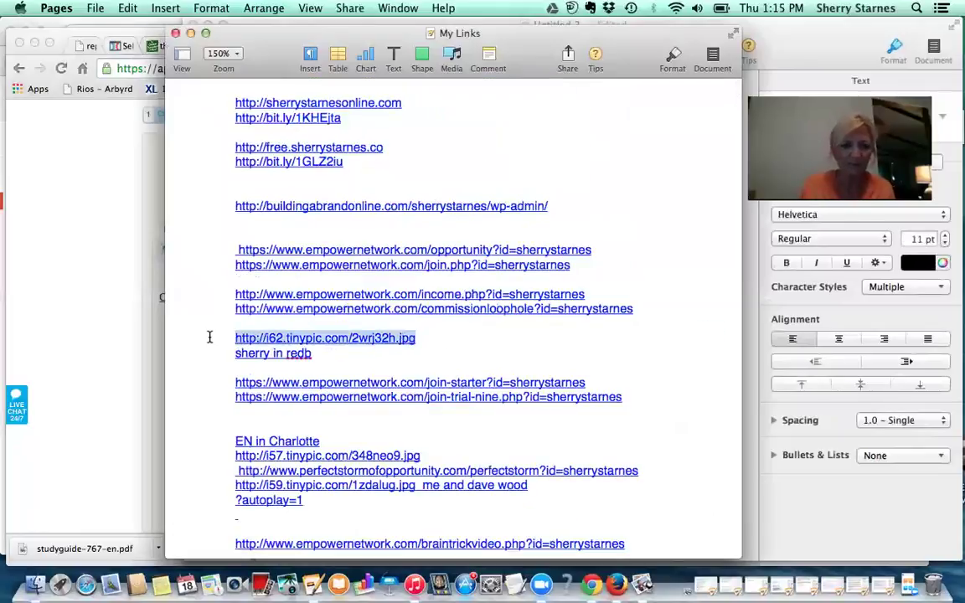
pyautogui.click(60, 288)
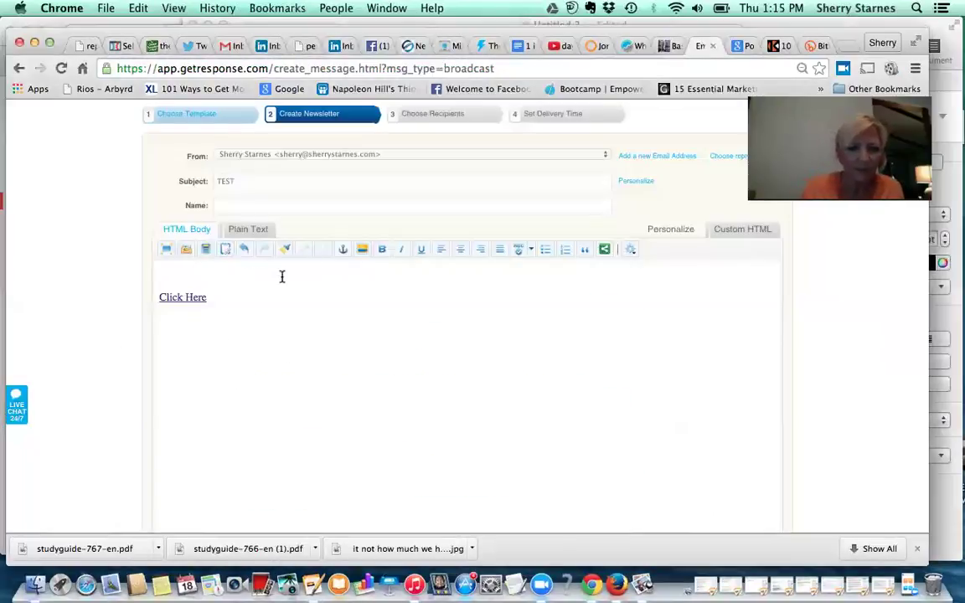
pyautogui.click(361, 250)
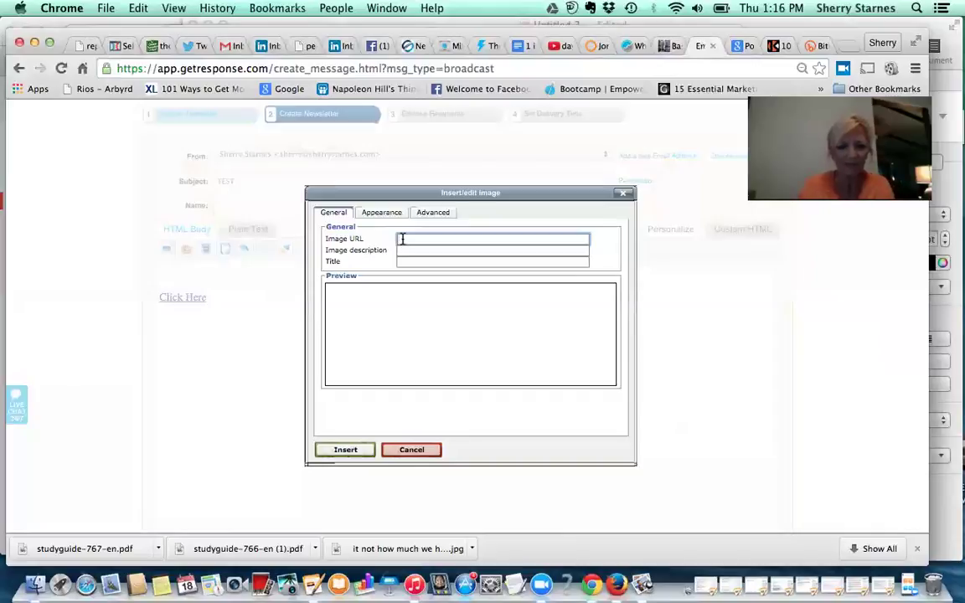
pyautogui.press('super+v')
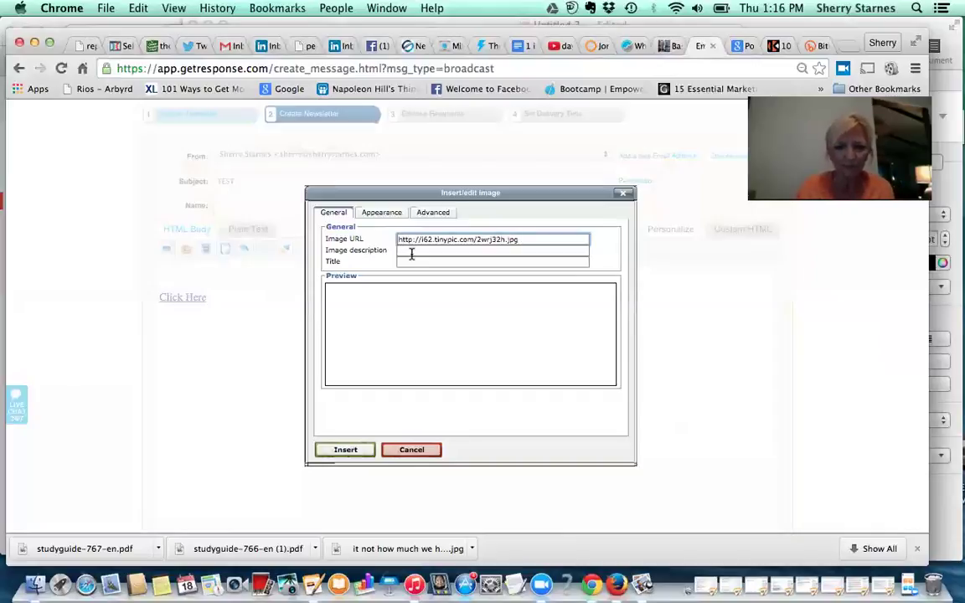
pyautogui.click(411, 251)
pyautogui.write('Sherry')
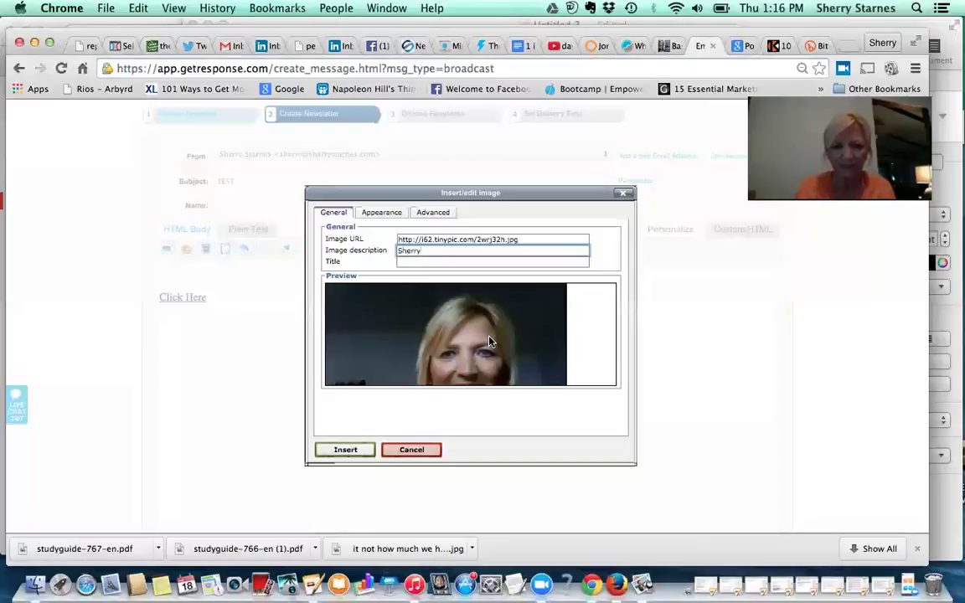
# Reduce the image's width in its appearance settings and insert the image below the "Click Here" link.
pyautogui.click(378, 215)
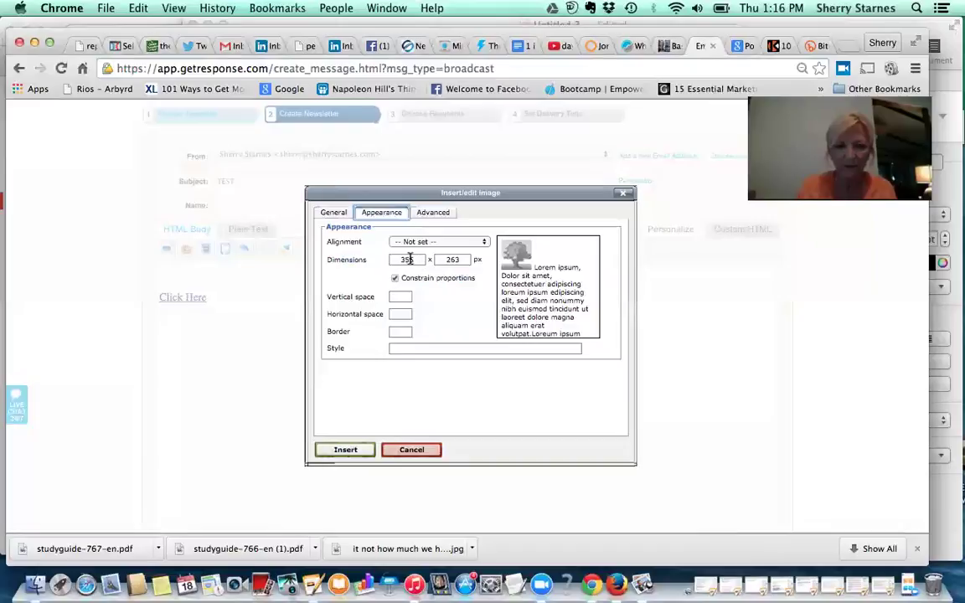
pyautogui.click(405, 260)
pyautogui.press('BackSpace')
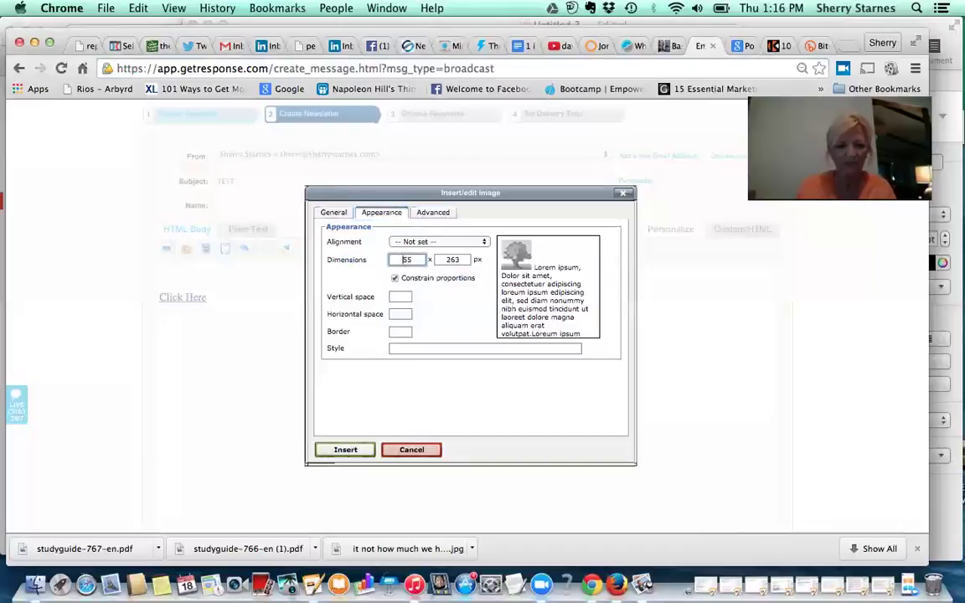
pyautogui.click(345, 450)
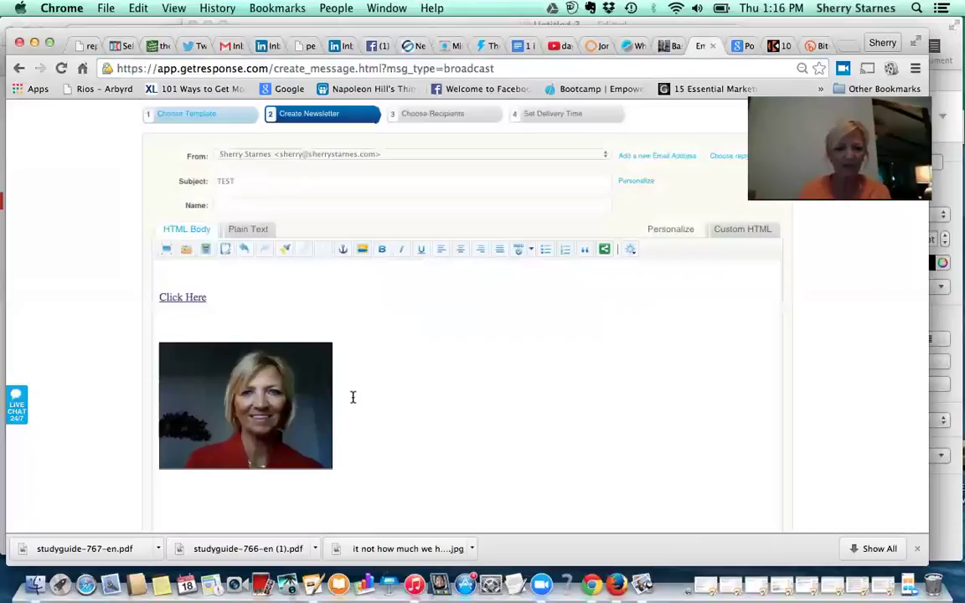
pyautogui.click(255, 394)
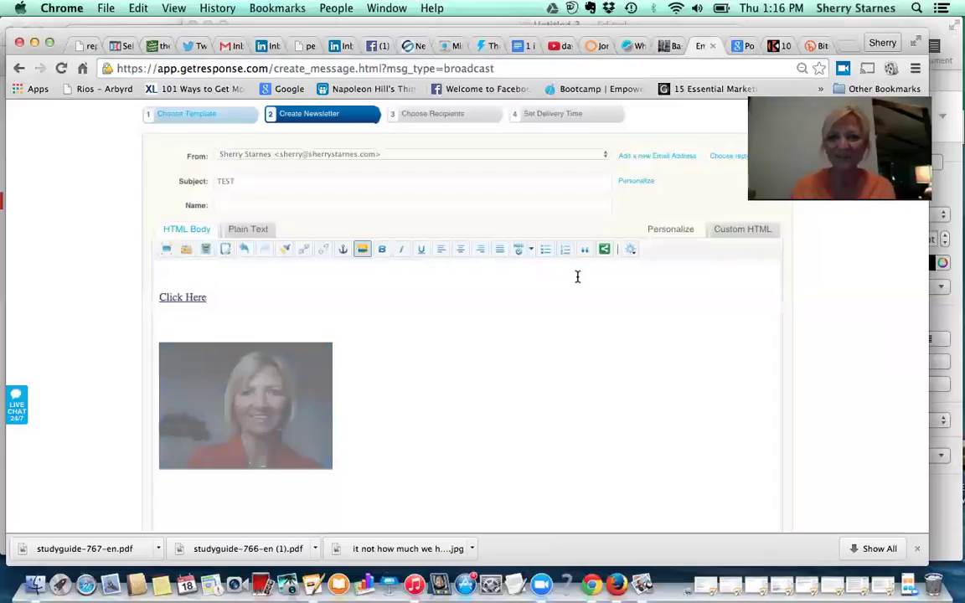
# Close the open bitlink details in Bitly and copy the address of the "10 Tips To Help You Improve Your Communication Skills" blog post.
pyautogui.click(813, 47)
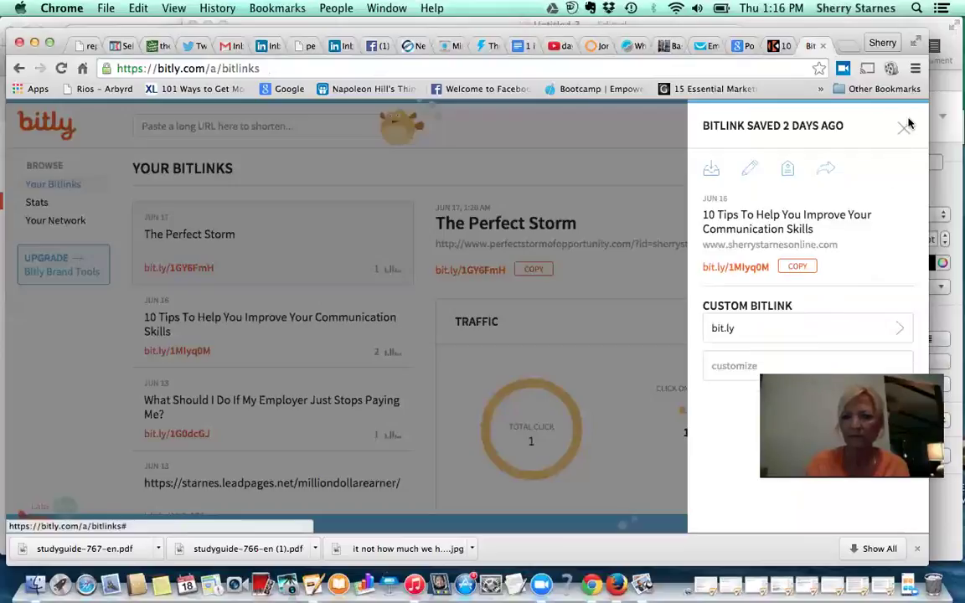
pyautogui.click(904, 125)
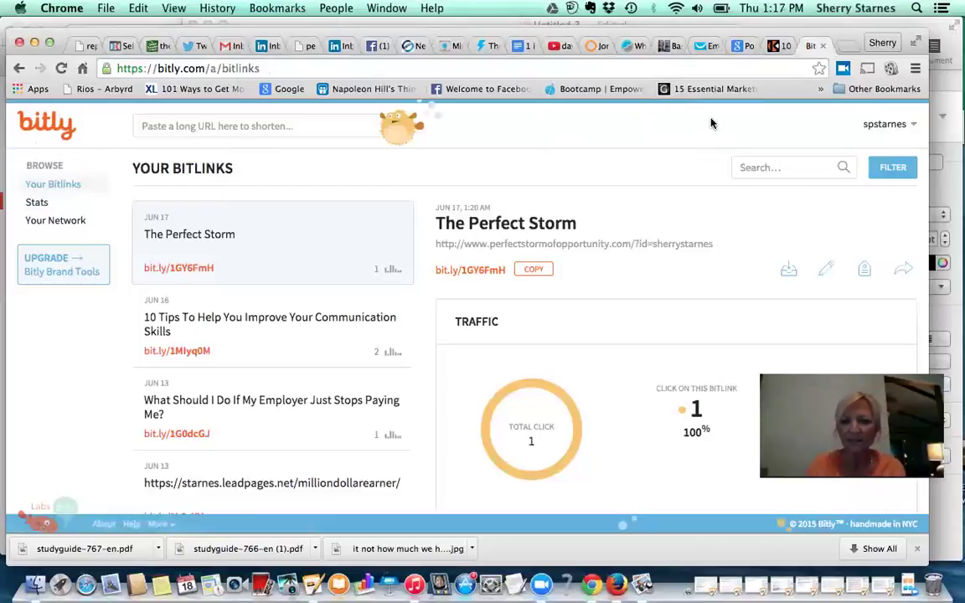
pyautogui.click(775, 46)
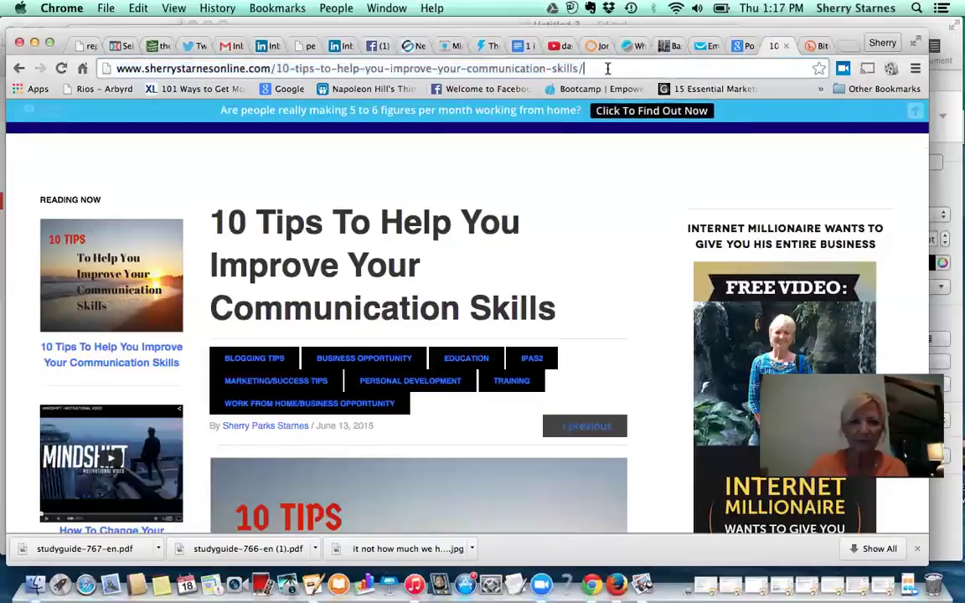
pyautogui.moveTo(607, 69); pyautogui.dragTo(140, 75)
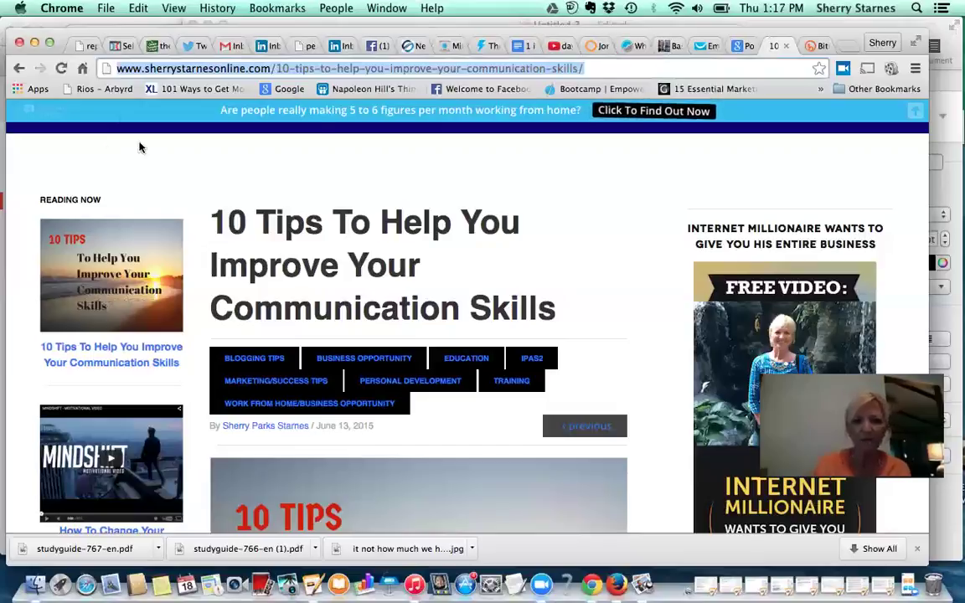
# Shorten the copied blog post address in Bitly and copy the resulting short link.
pyautogui.click(819, 47)
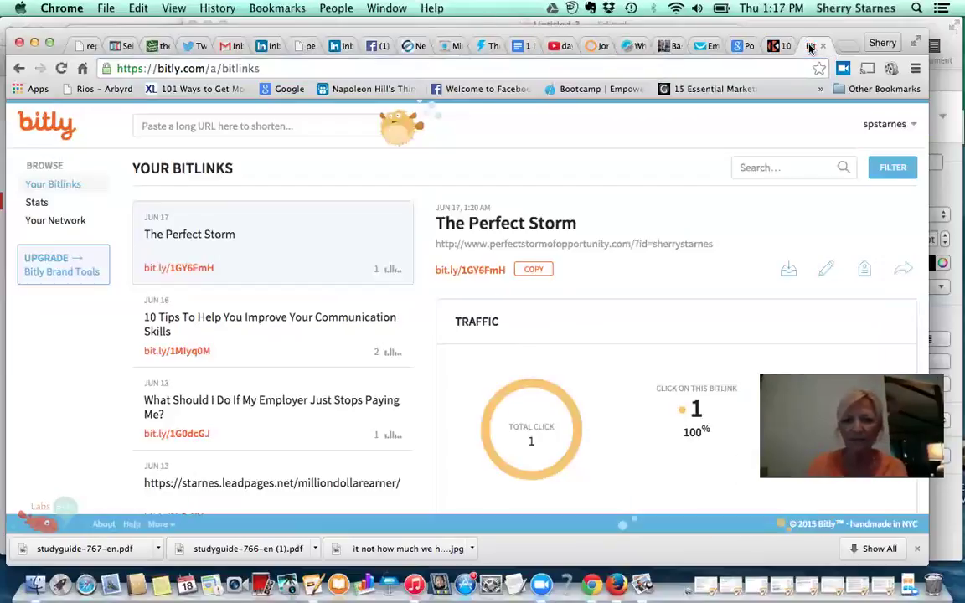
pyautogui.click(143, 125)
pyautogui.press('super+v')
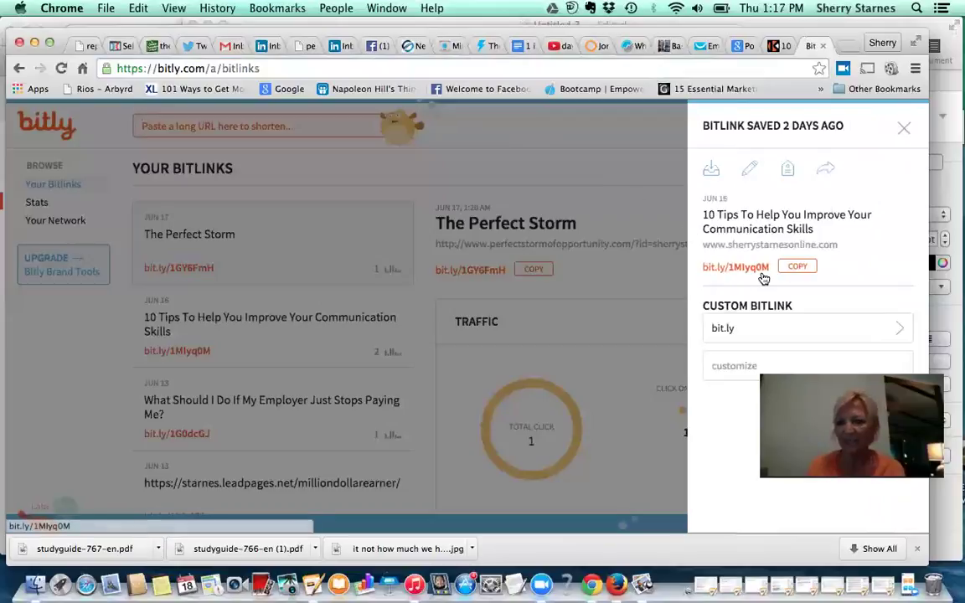
pyautogui.click(797, 267)
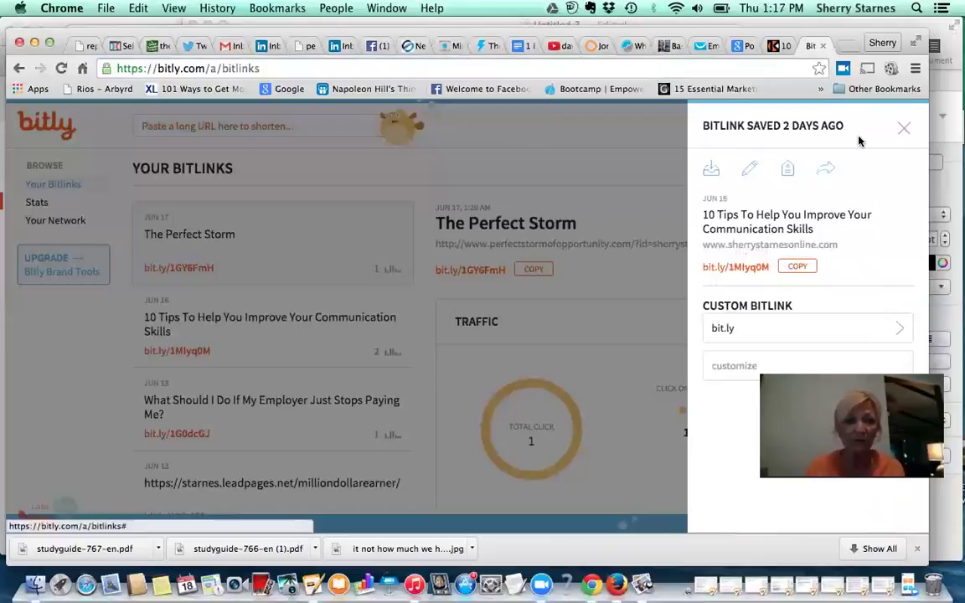
# Go to Facebook, change to using it as the personal profile, and close the open group chat.
pyautogui.click(376, 45)
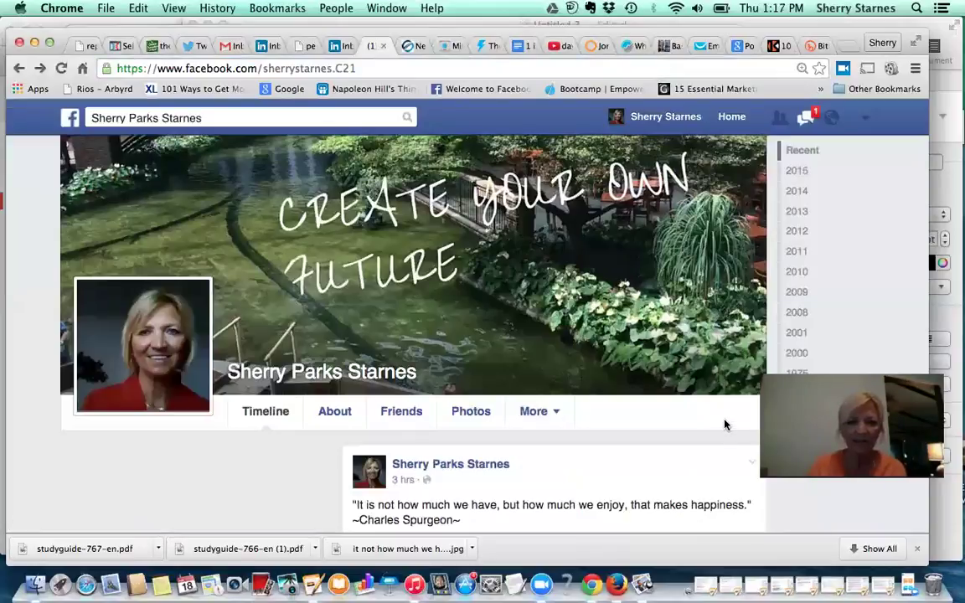
pyautogui.scroll(-1, 726, 424)
pyautogui.scroll(-4, 652, 376)
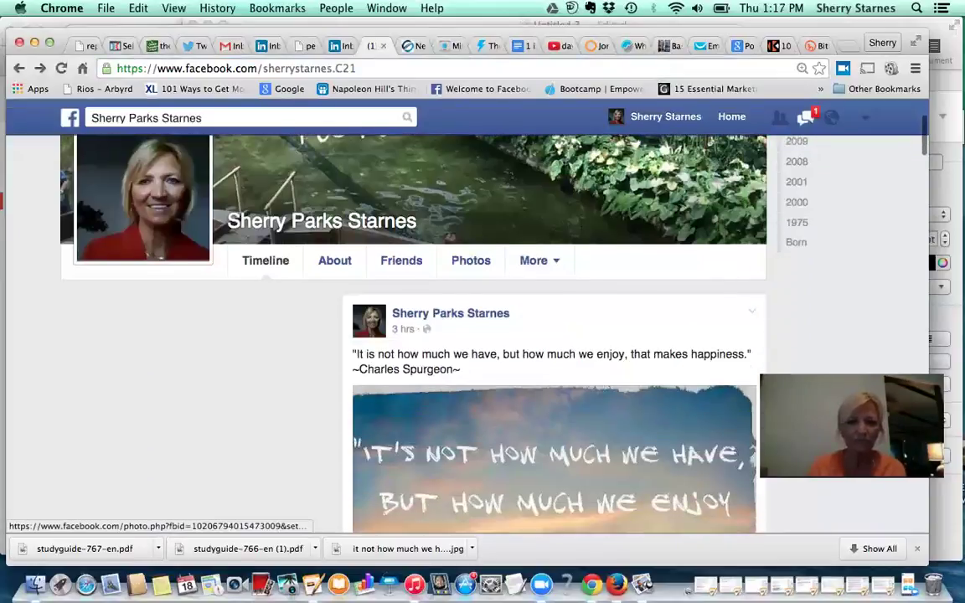
pyautogui.scroll(4, 553, 377)
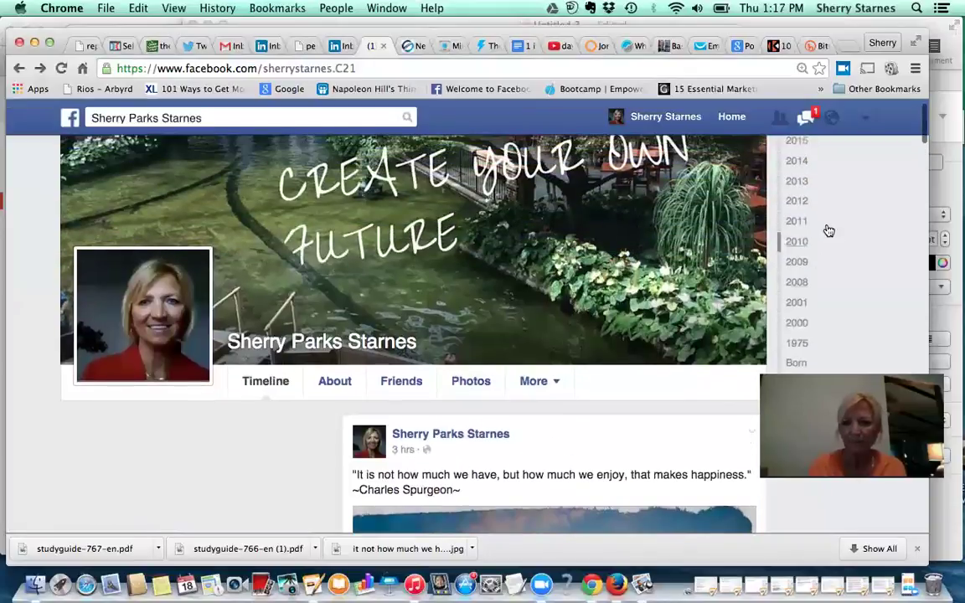
pyautogui.click(868, 118)
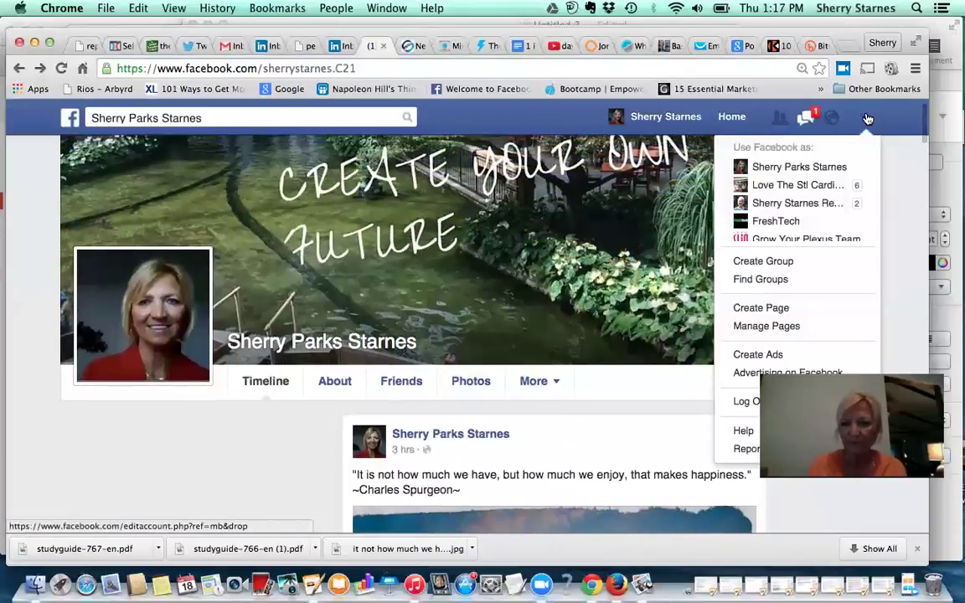
pyautogui.click(826, 169)
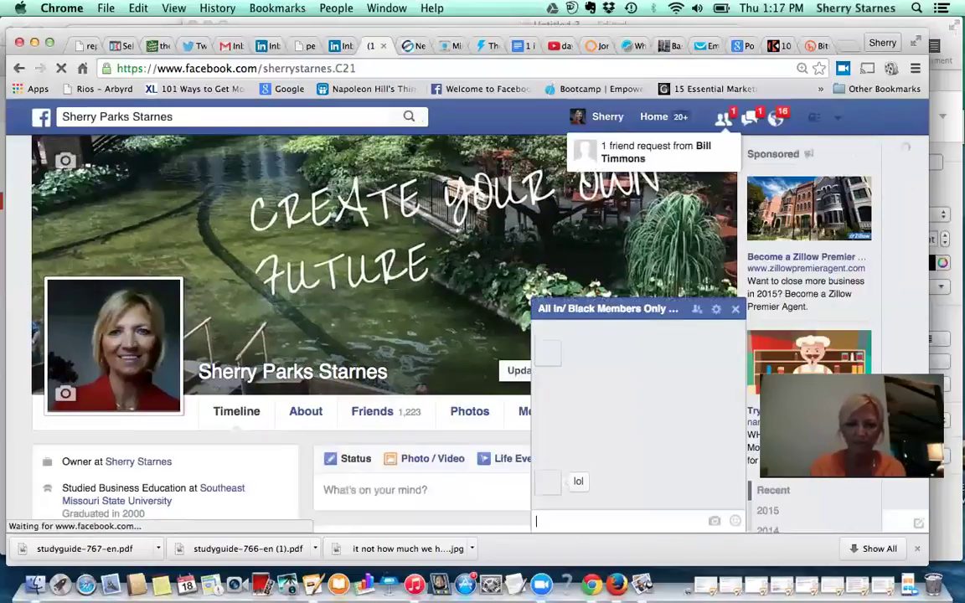
pyautogui.click(736, 308)
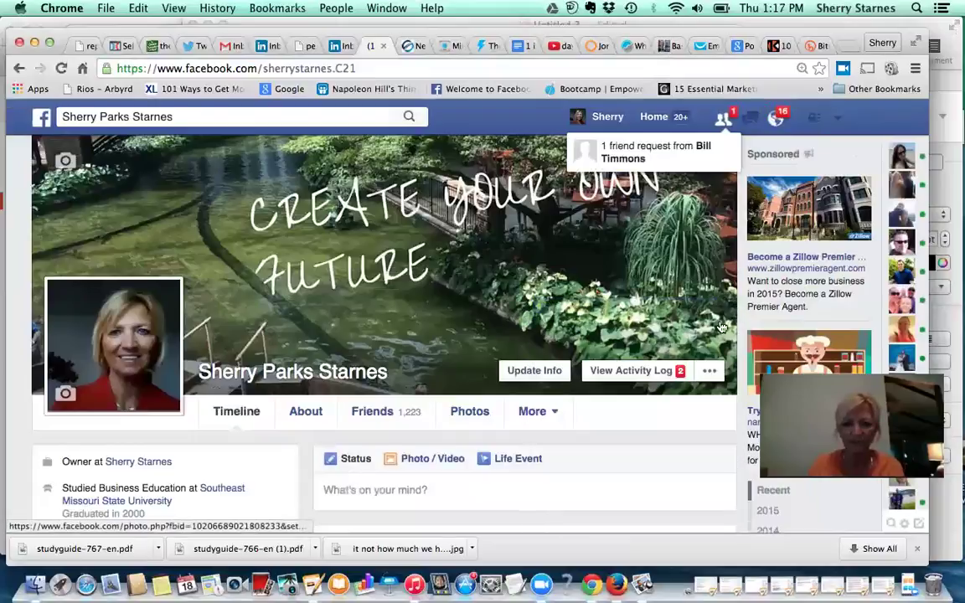
pyautogui.click(448, 489)
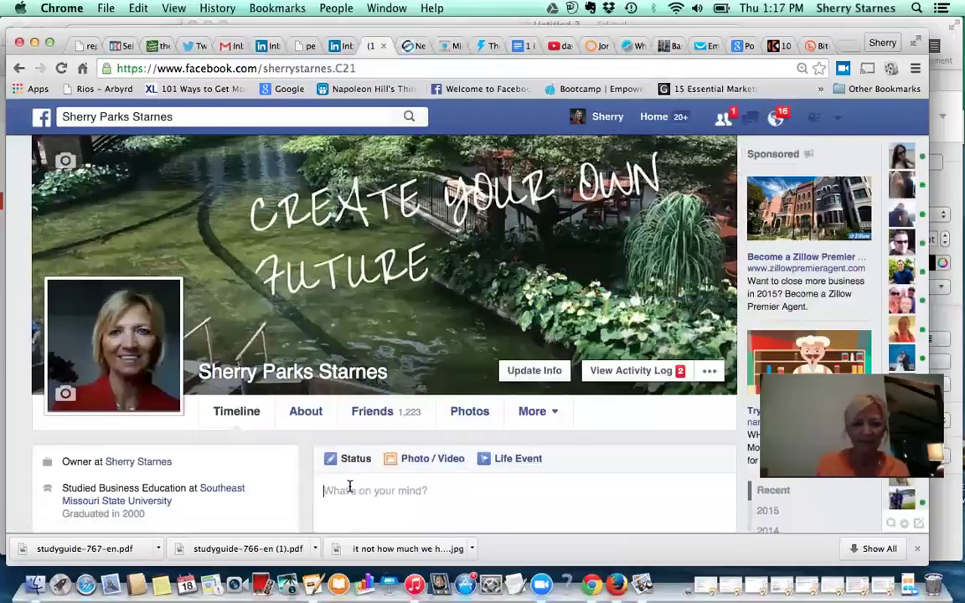
pyautogui.press('super+v')
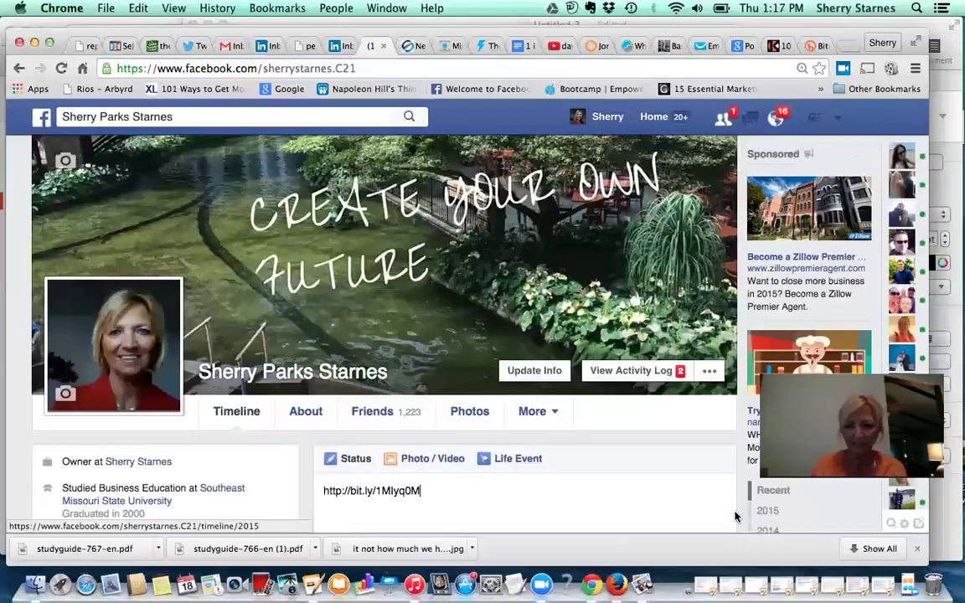
pyautogui.scroll(-5, 735, 516)
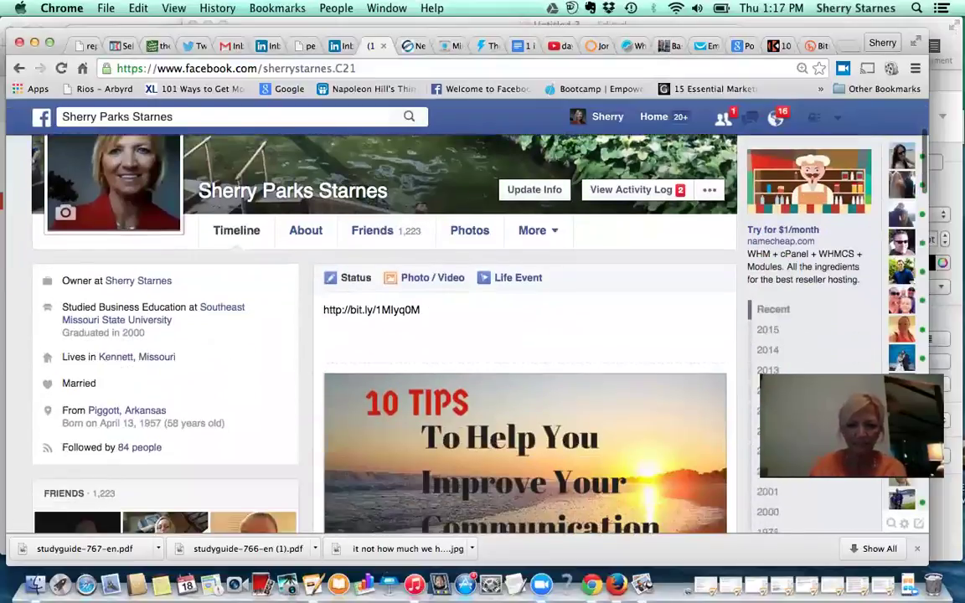
pyautogui.scroll(-3, 525, 377)
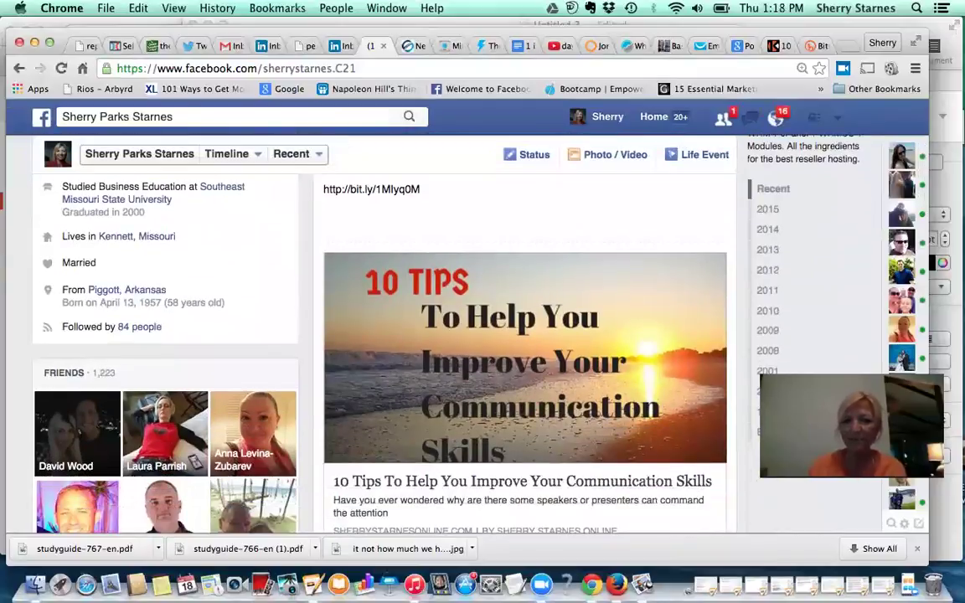
pyautogui.scroll(2, 466, 406)
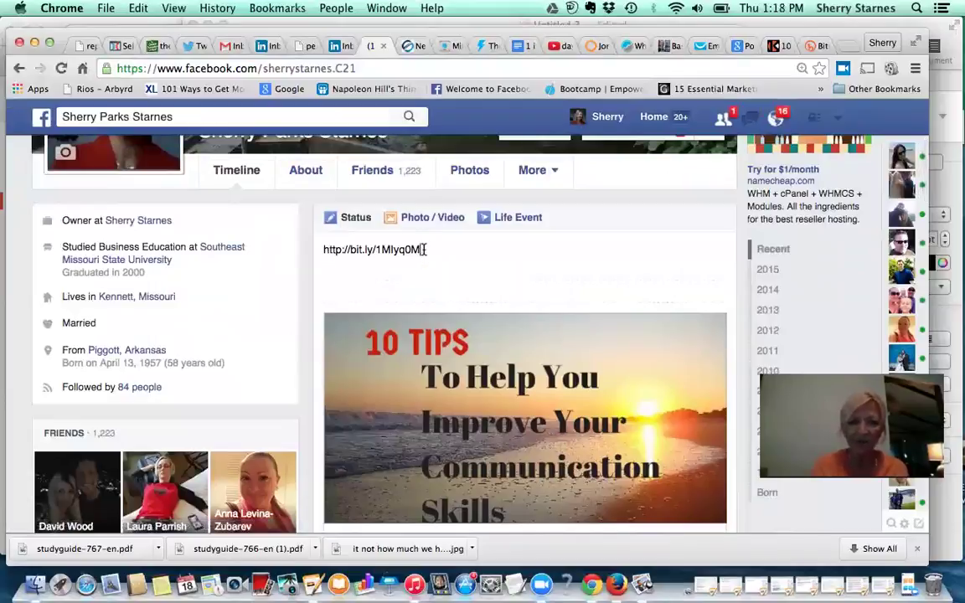
# Delete the short link text from the status update while keeping the blog post preview.
pyautogui.moveTo(425, 250); pyautogui.dragTo(303, 250)
pyautogui.press('Right')
pyautogui.moveTo(426, 250); pyautogui.dragTo(330, 250)
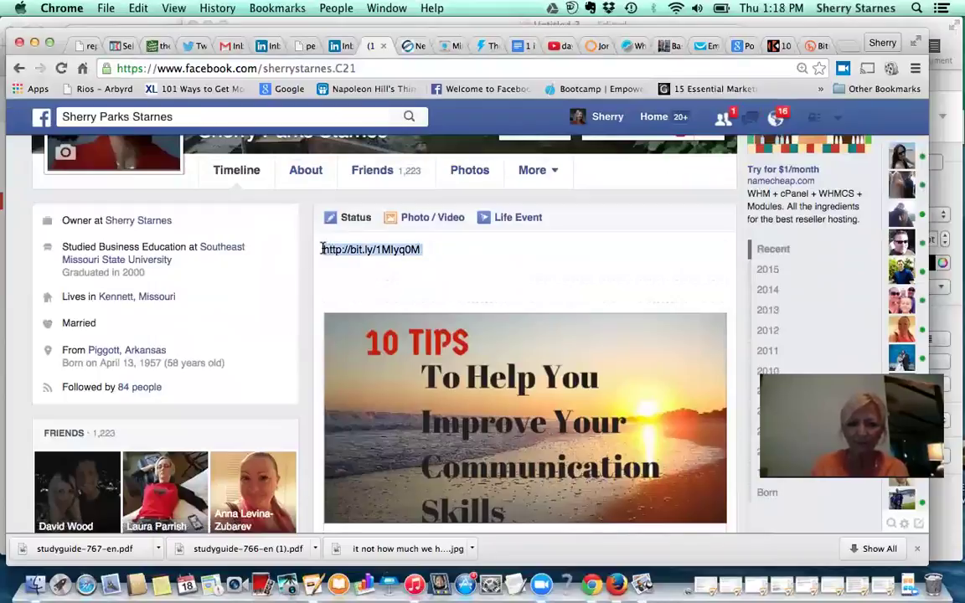
pyautogui.press('BackSpace')
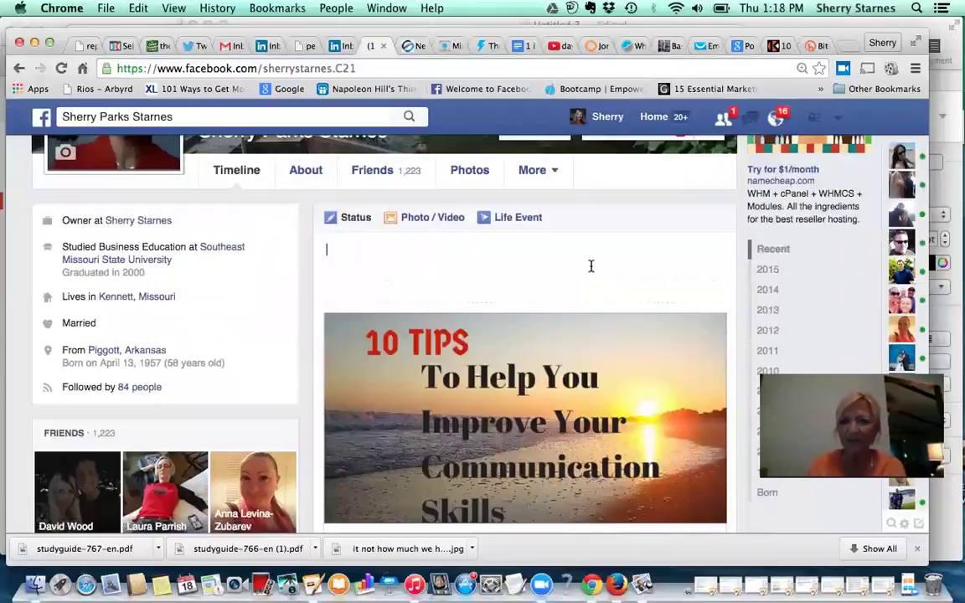
# Copy the blog post title "10 Tips To Help You Improve Your Communication Skills" into the Facebook status text and review the unpublished post.
pyautogui.click(774, 45)
pyautogui.click(159, 140)
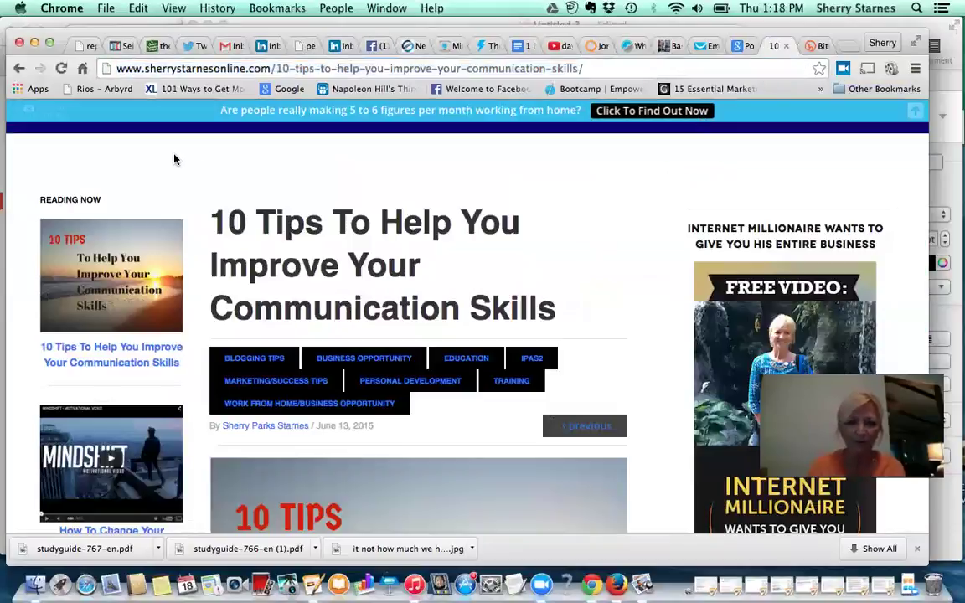
pyautogui.moveTo(213, 216); pyautogui.dragTo(586, 310)
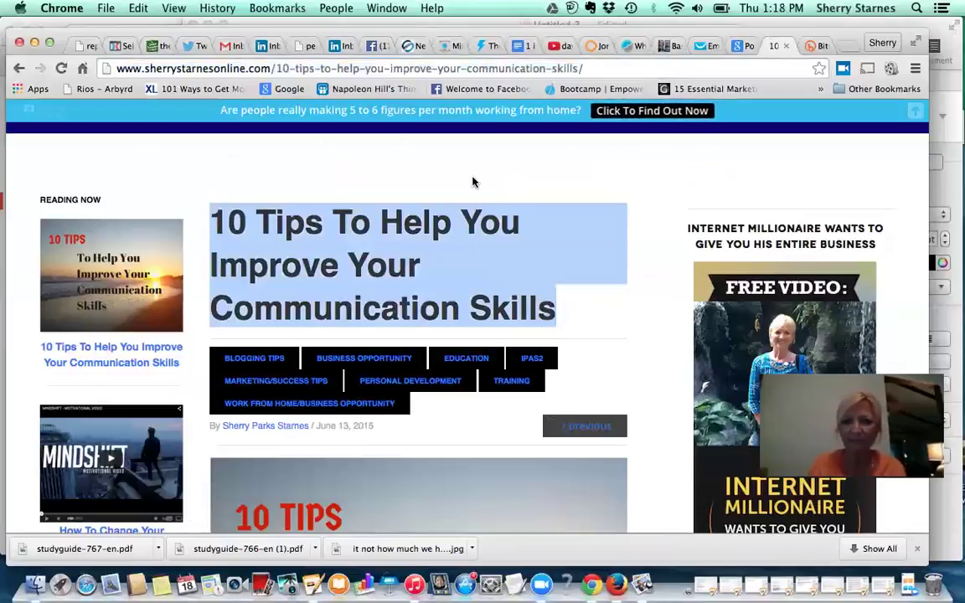
pyautogui.click(375, 47)
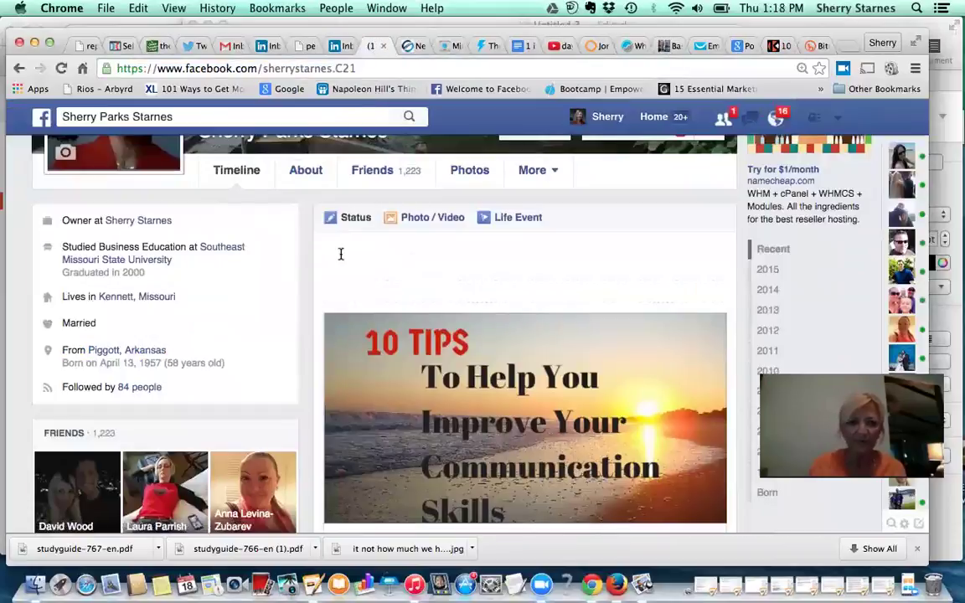
pyautogui.press('super+v')
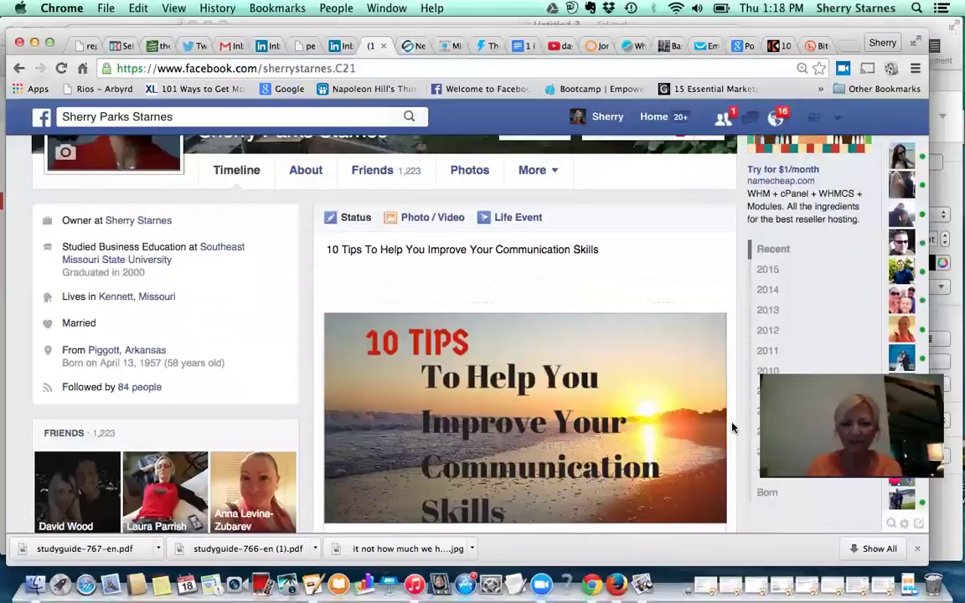
pyautogui.scroll(-4, 732, 428)
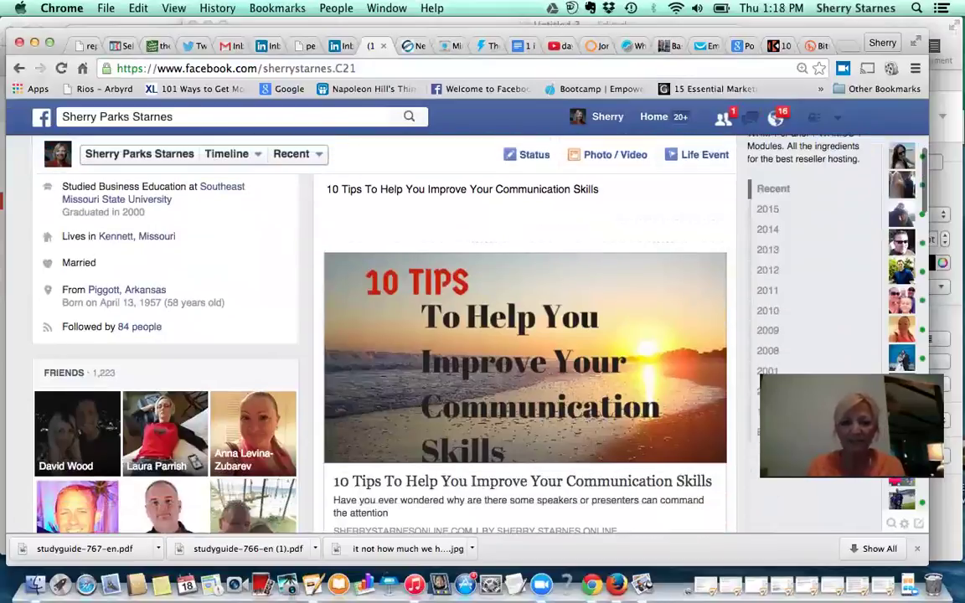
pyautogui.scroll(-2, 804, 419)
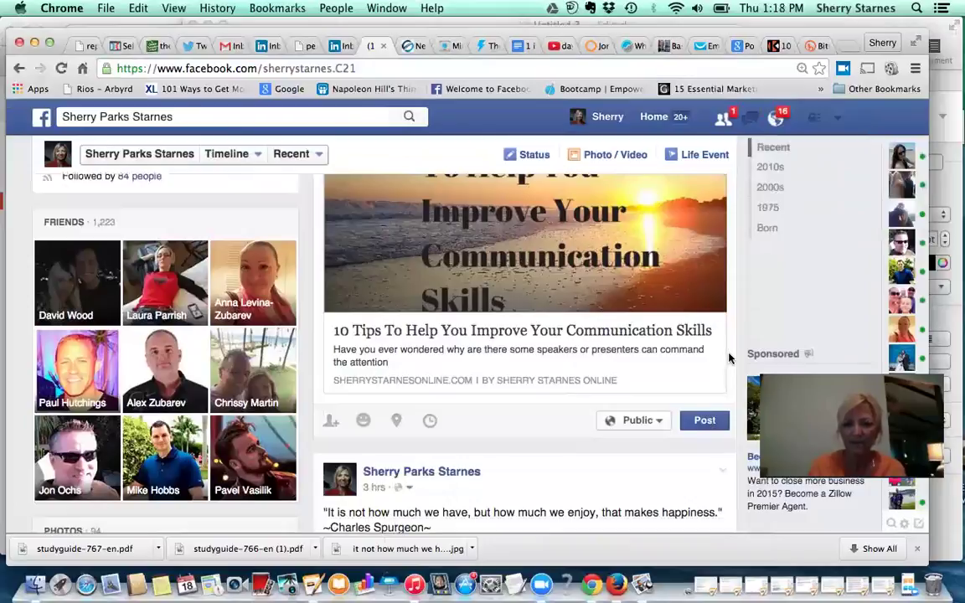
pyautogui.scroll(5, 729, 359)
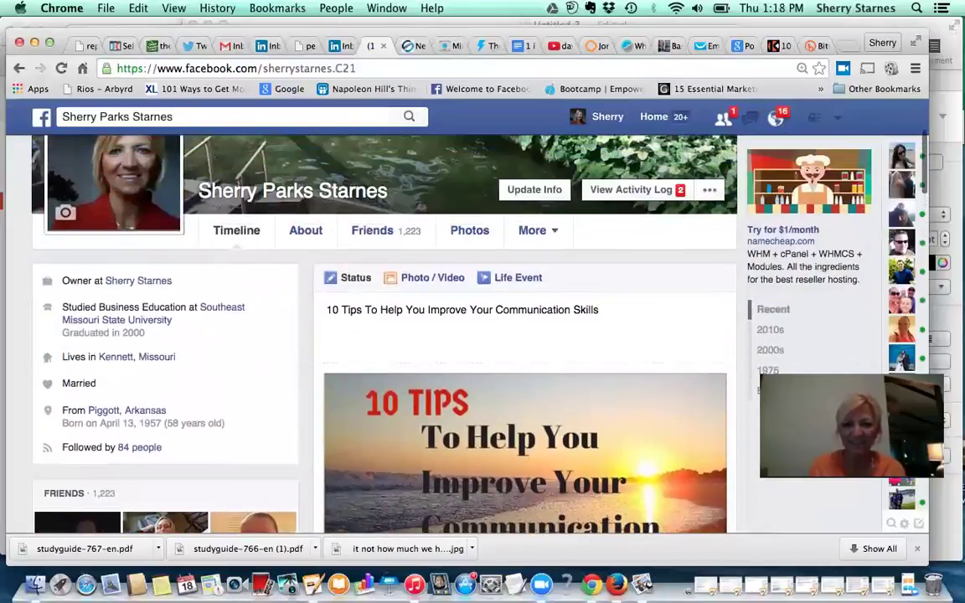